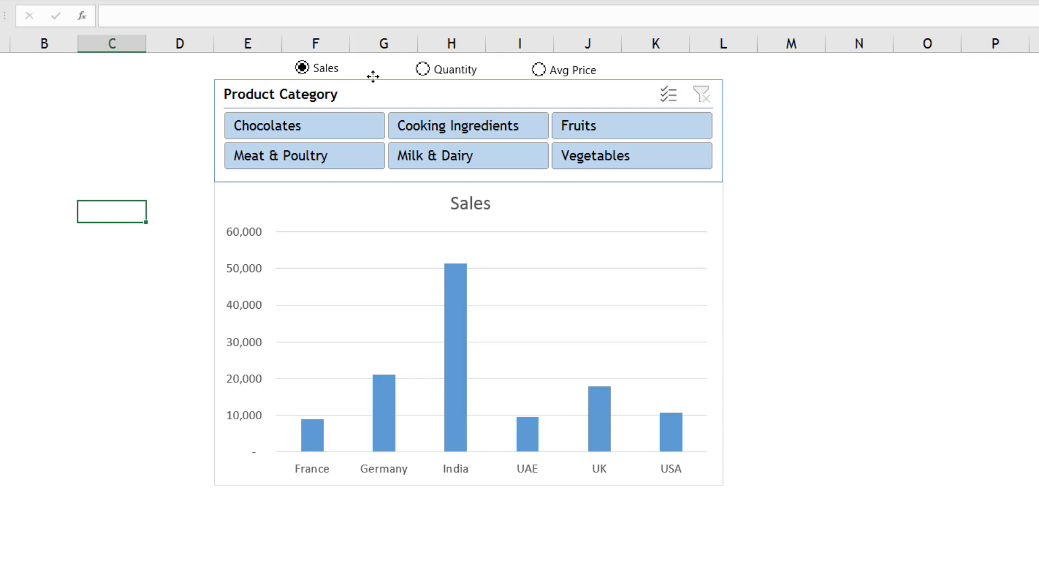
- Switch the dashboard chart between Sales, Quantity and Avg Price with the option buttons
click(416, 68)
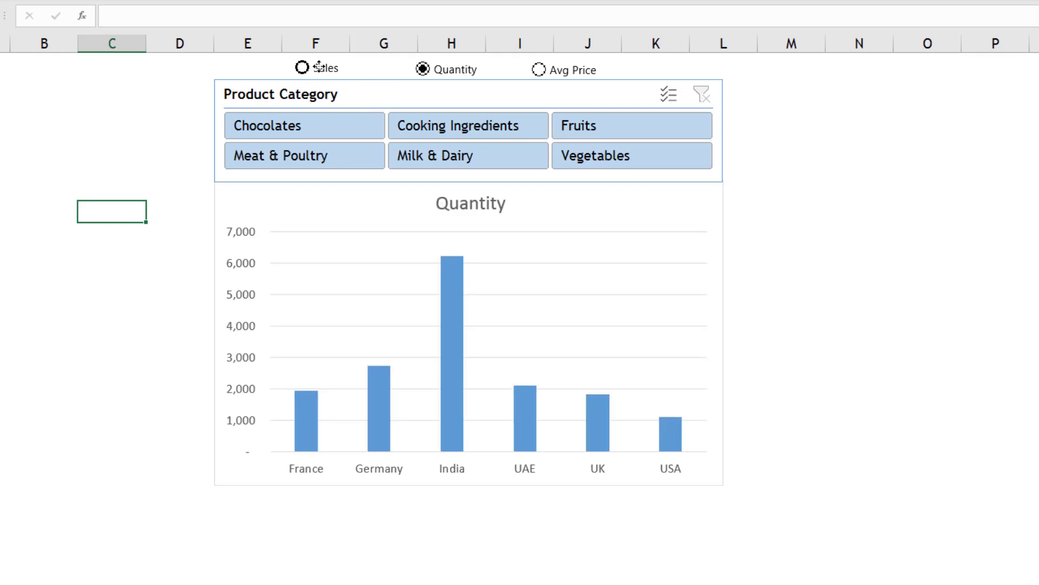
click(302, 67)
click(469, 68)
click(539, 69)
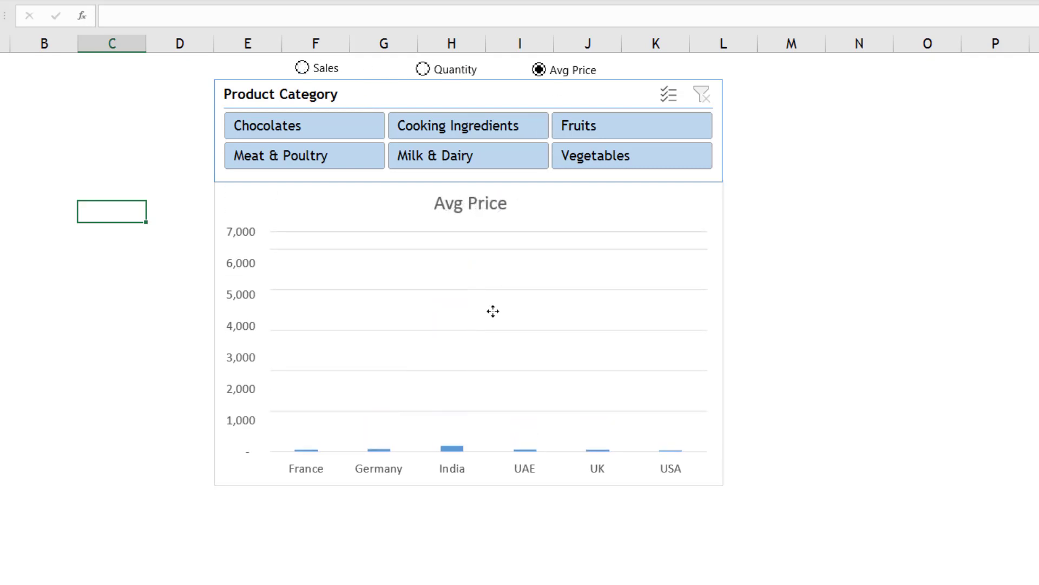
click(302, 68)
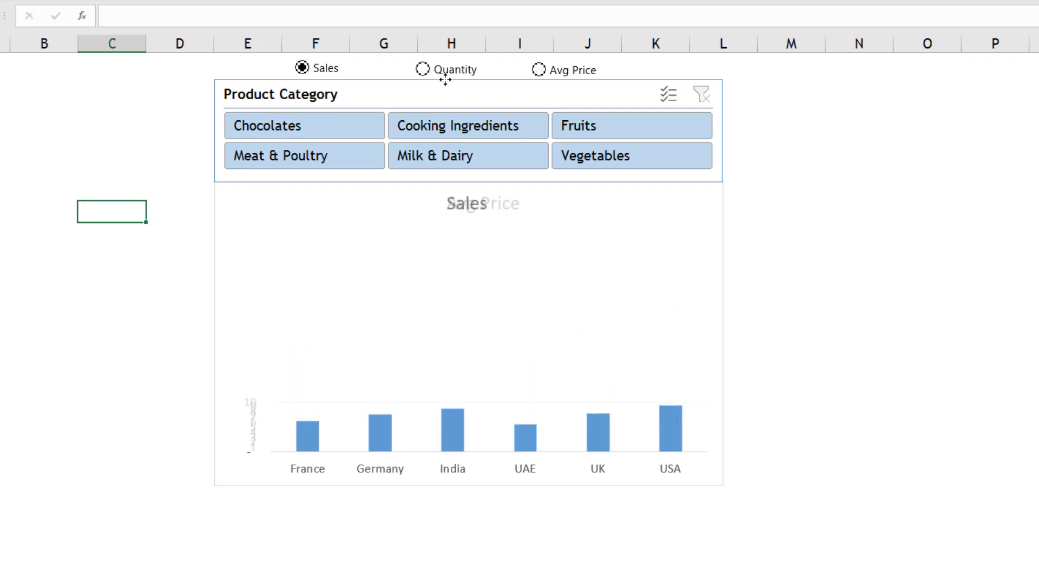
click(449, 70)
click(562, 69)
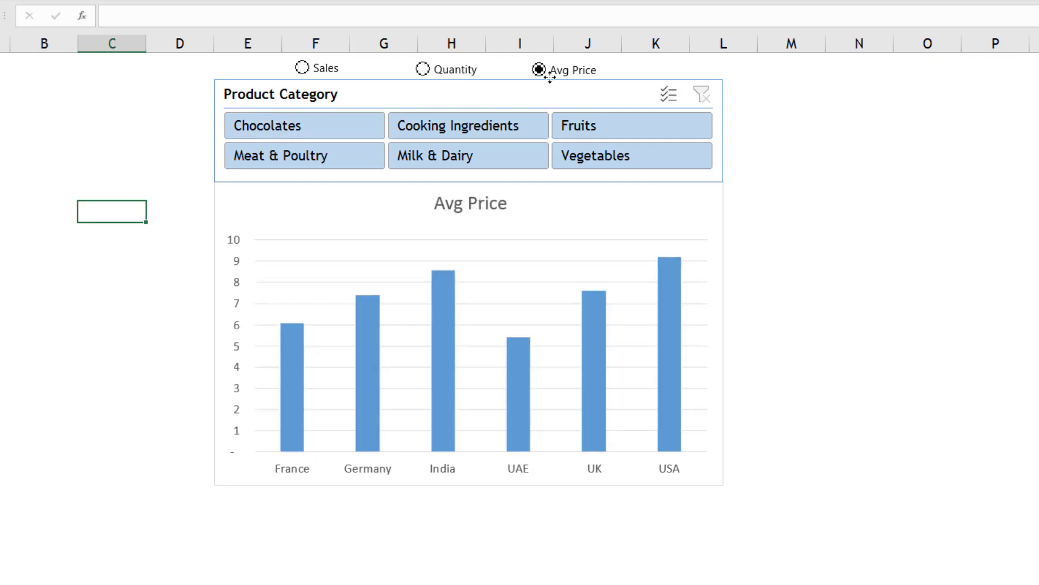
- Filter the chart to Chocolates, Meat & Poultry, Cooking Ingredients, Milk & Dairy, Fruits, then clear the filter
click(310, 132)
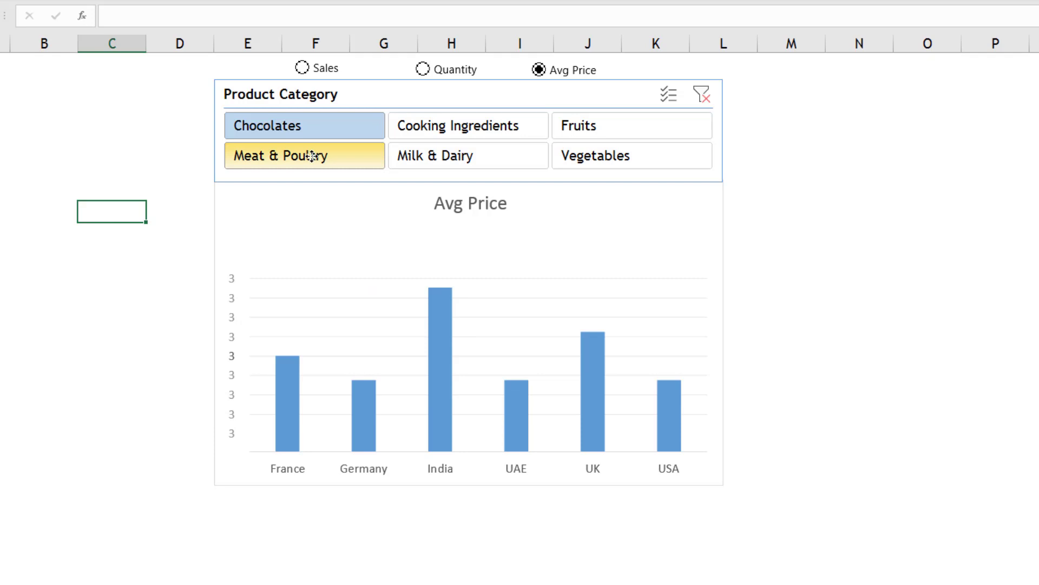
click(313, 155)
click(449, 125)
click(471, 155)
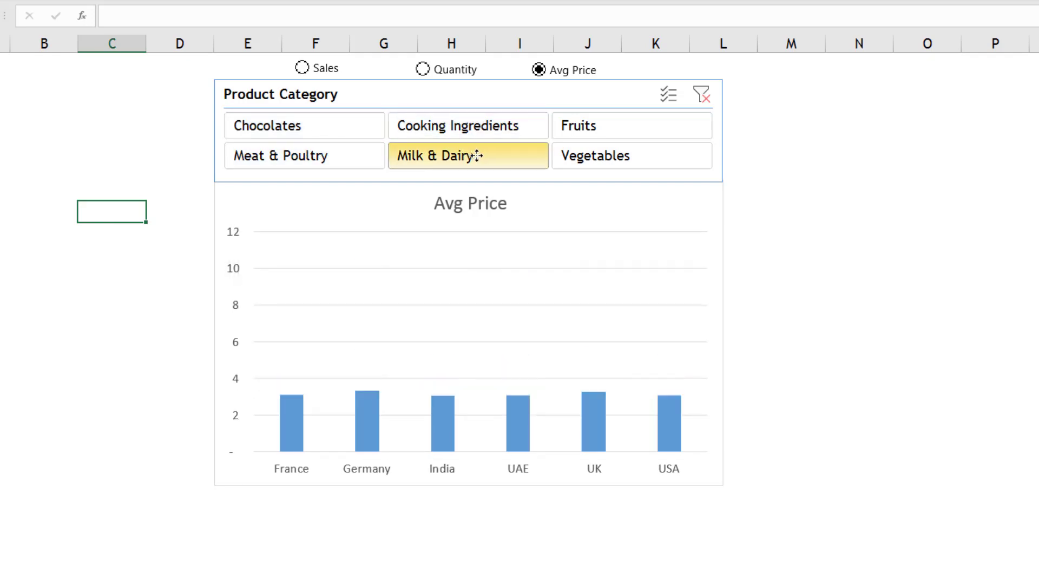
click(582, 125)
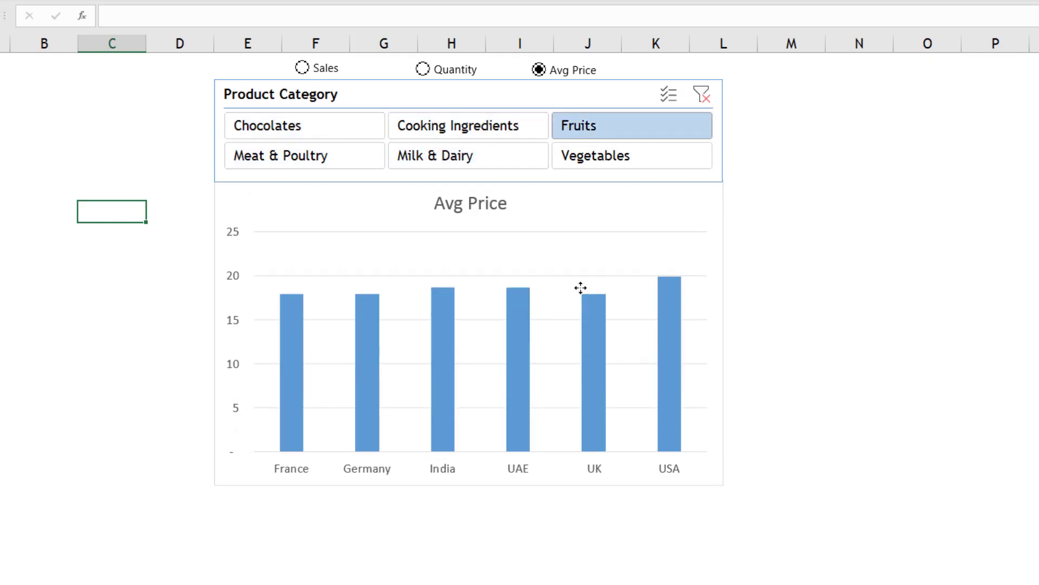
click(704, 95)
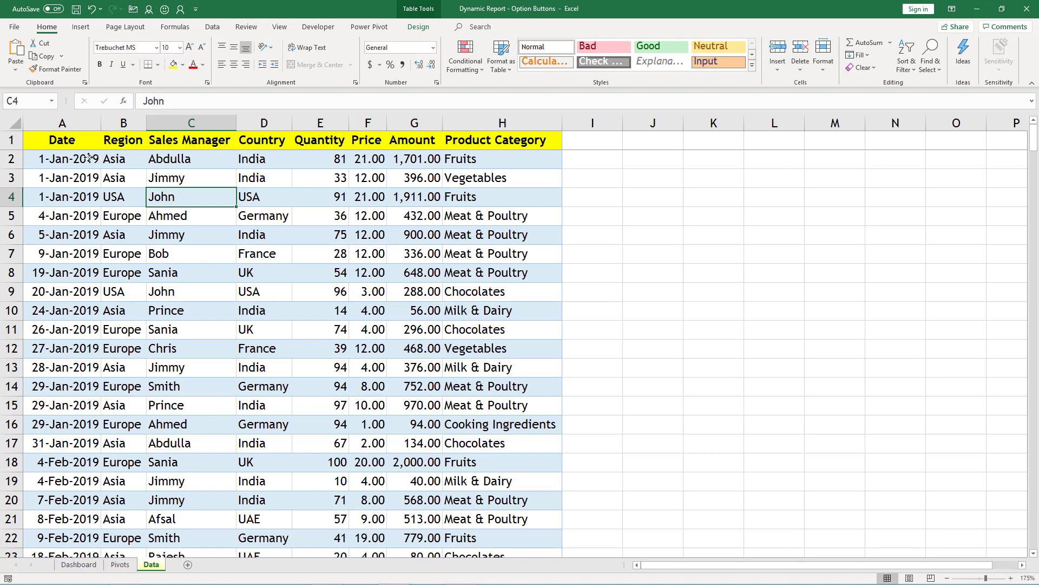
- Select the sales records A1:H16, then show the field list for the Pivots sheet's PivotTable
drag(77, 147, 503, 423)
click(121, 564)
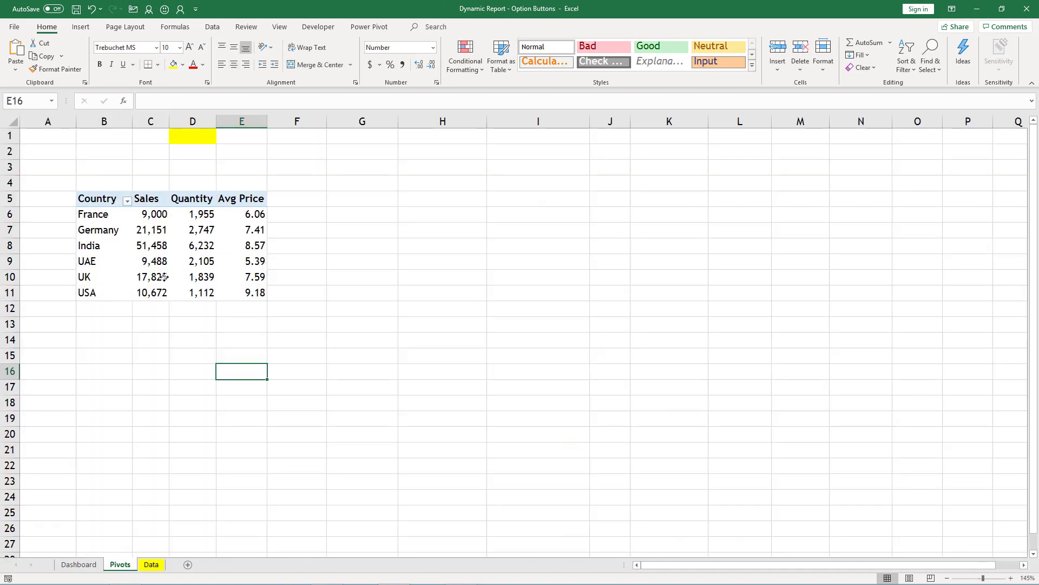
click(149, 265)
right_click(149, 265)
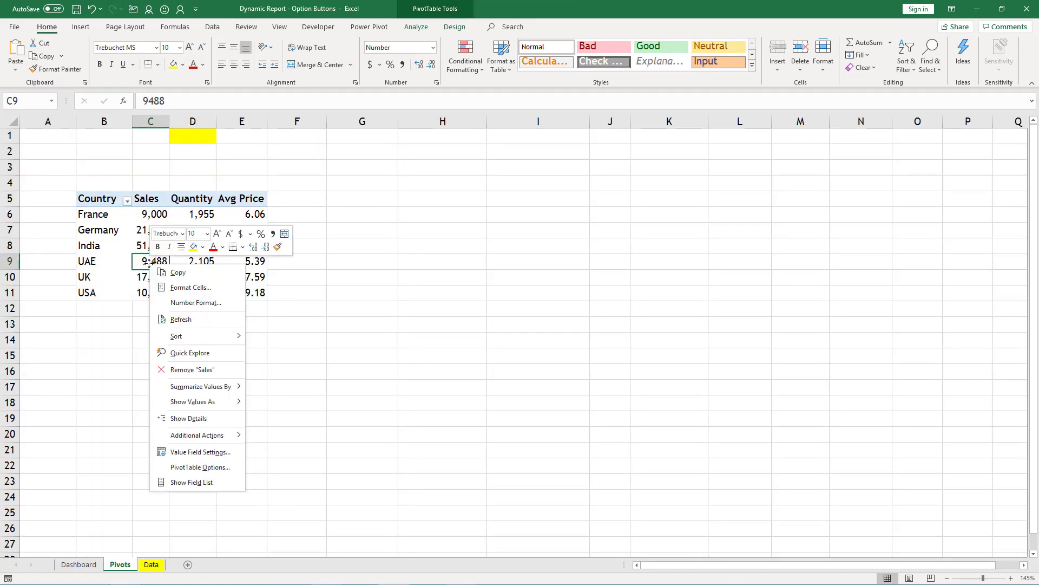
click(196, 483)
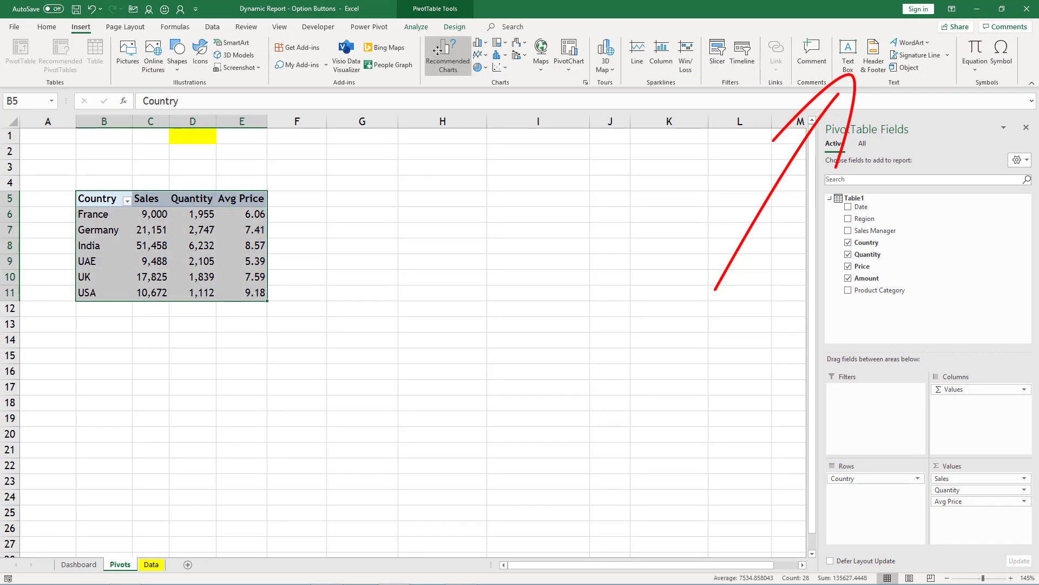
- Insert a clustered column pivot chart and select the Sales, Quantity and Avg Price values
click(477, 43)
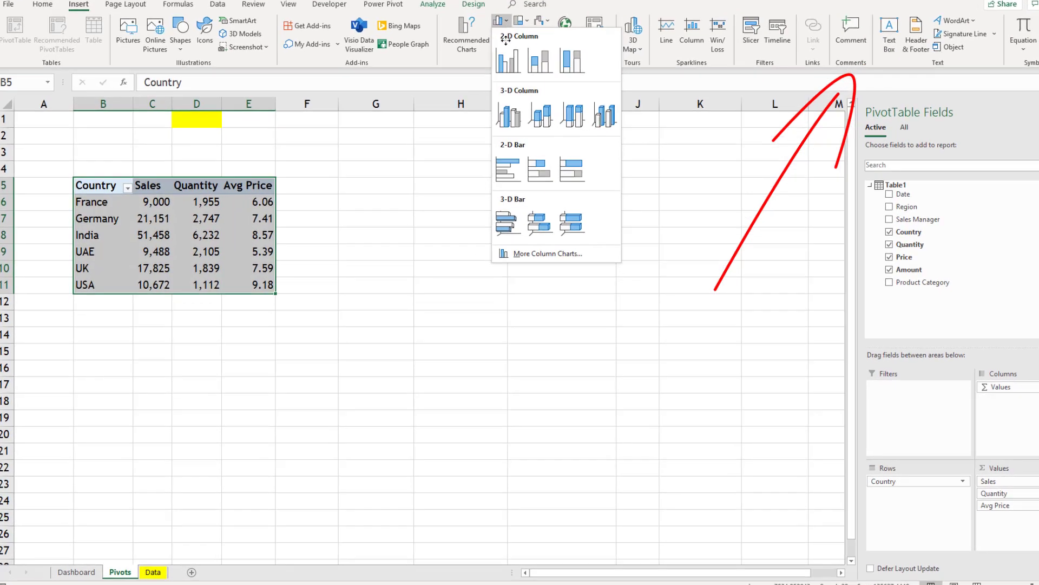
click(508, 59)
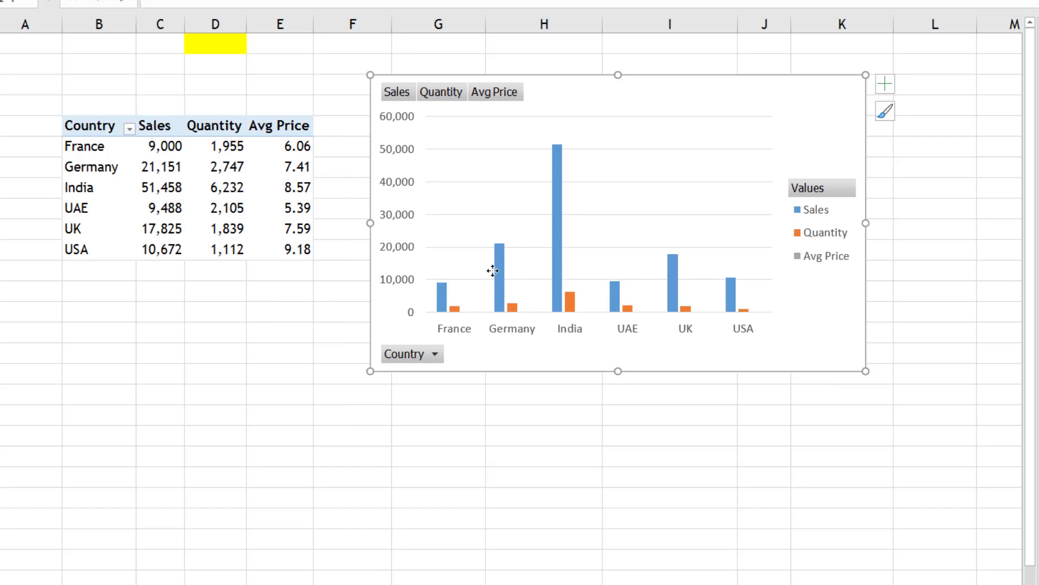
drag(162, 145, 171, 249)
drag(233, 147, 228, 246)
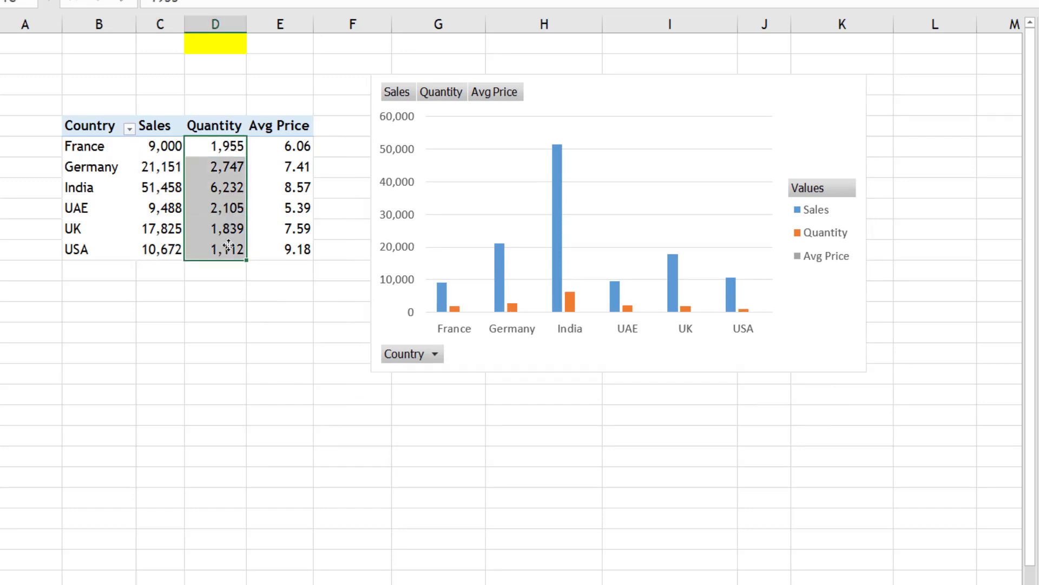
drag(285, 147, 284, 246)
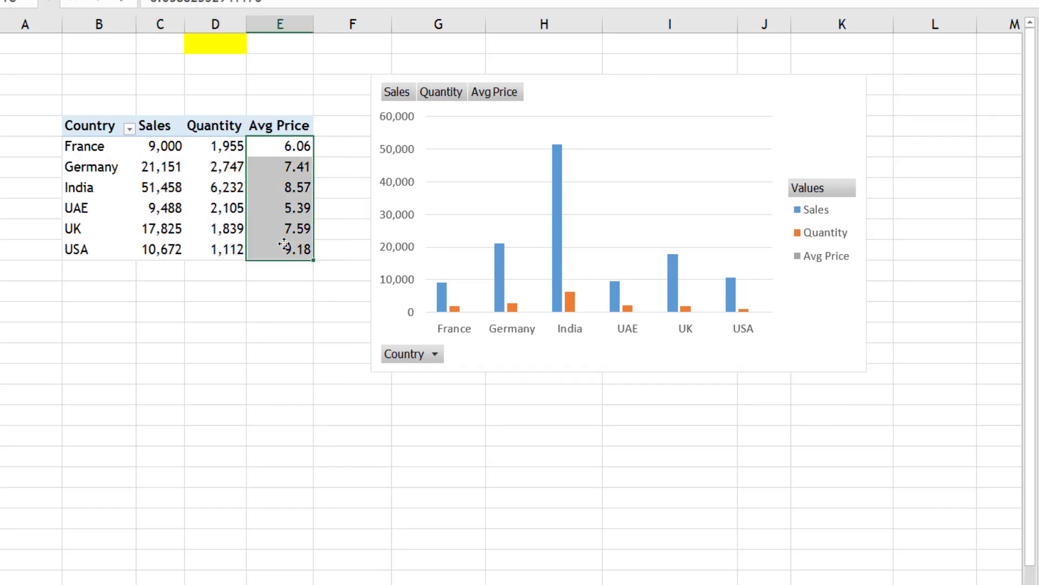
- Delete the pivot chart and return to the Dashboard sheet
click(792, 331)
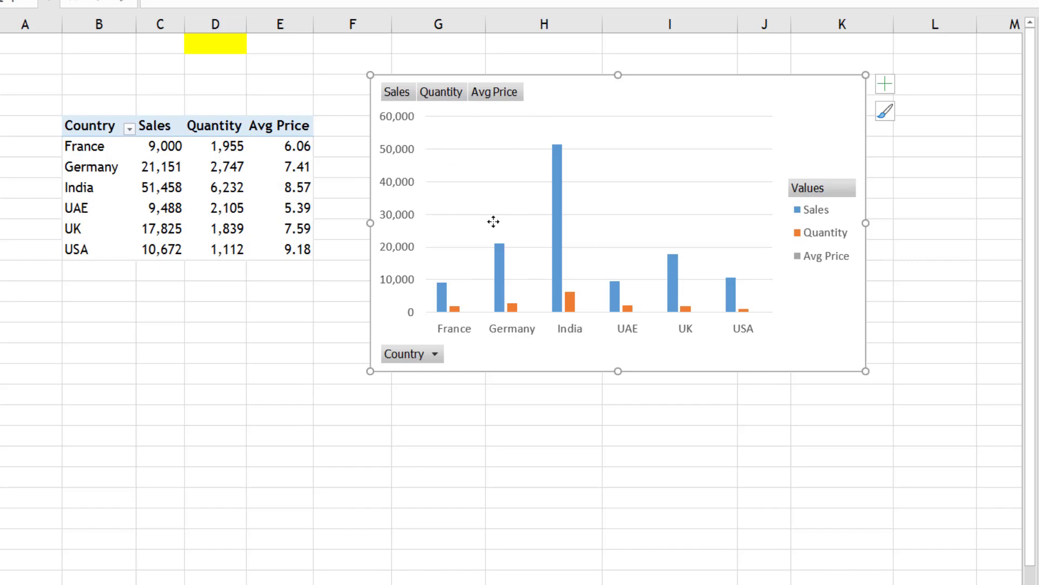
key(Delete)
click(399, 248)
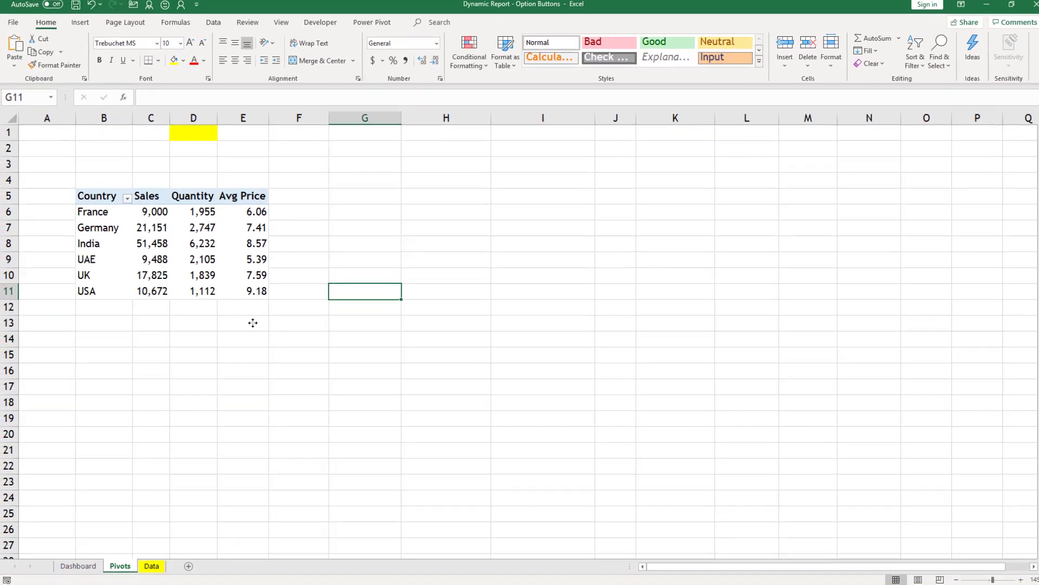
key(ctrl+Page_Up)
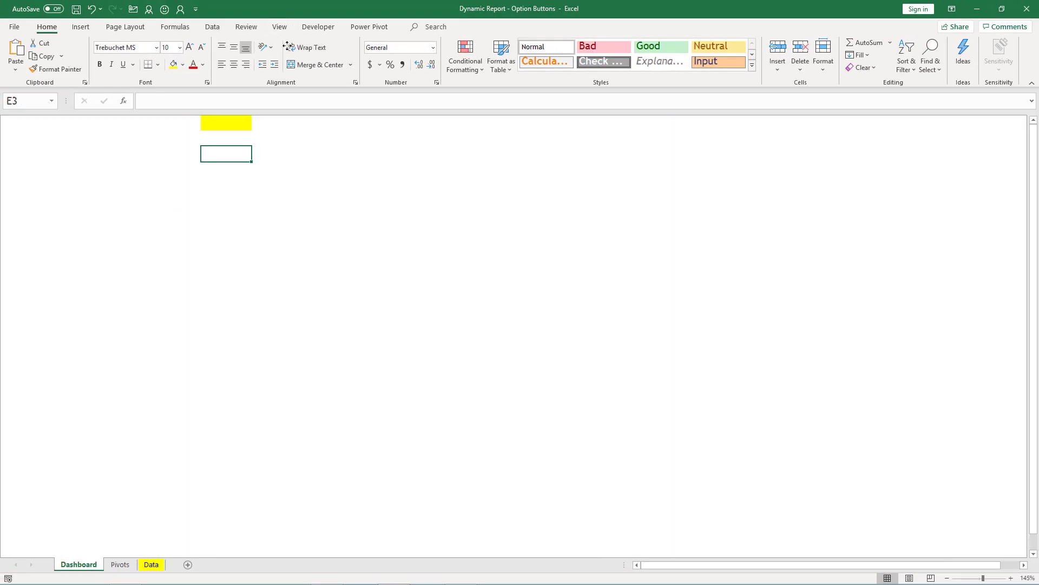
- Draw a form-control option button below the yellow cell and widen it to fit its label
click(318, 27)
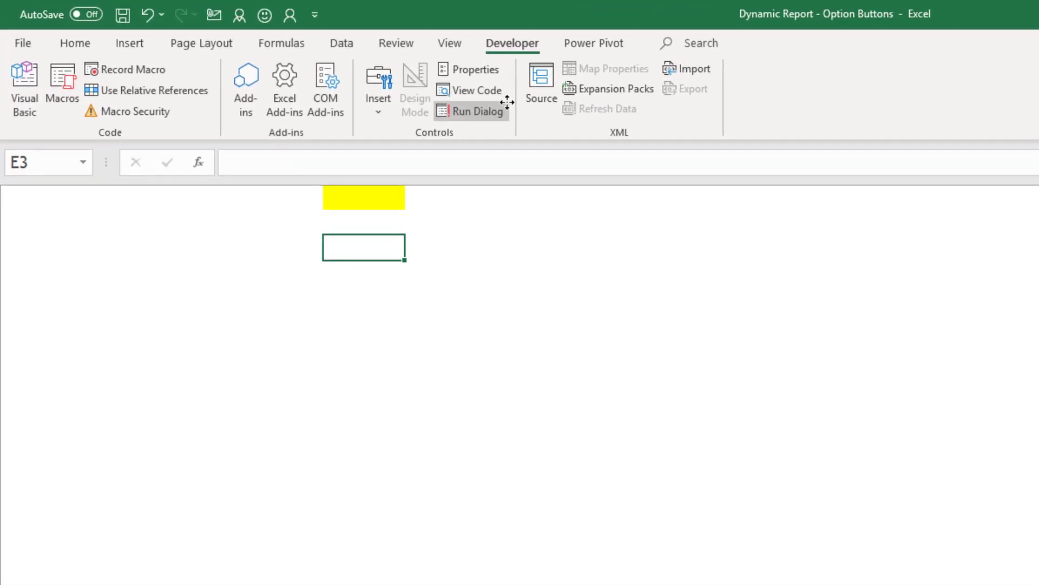
click(378, 86)
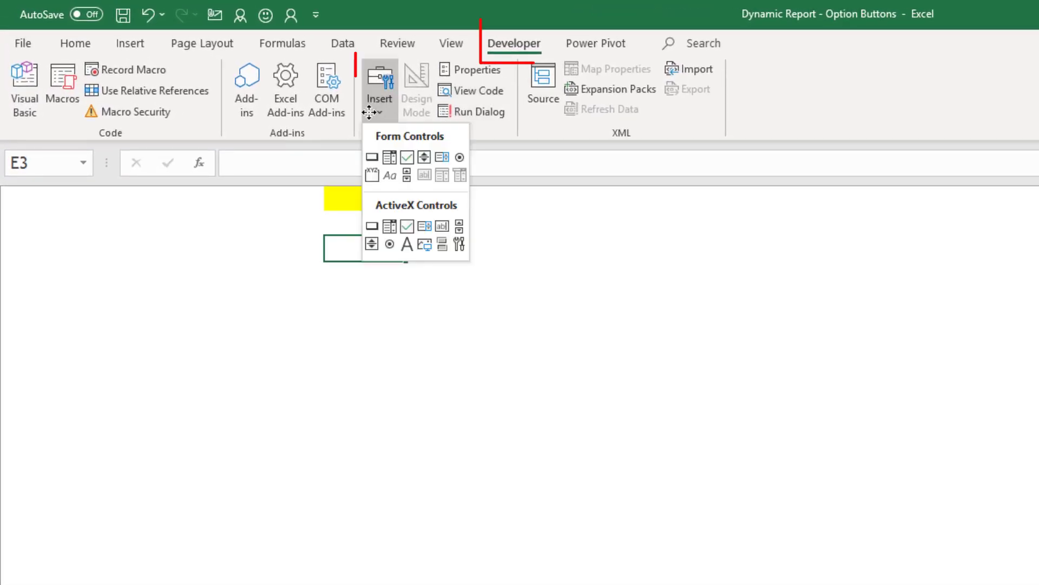
click(460, 157)
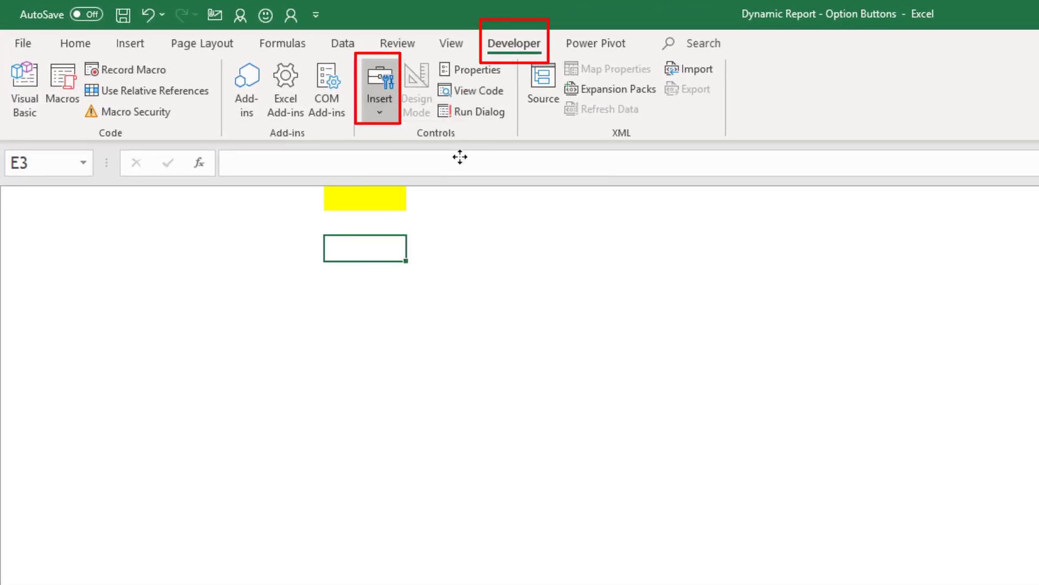
click(376, 249)
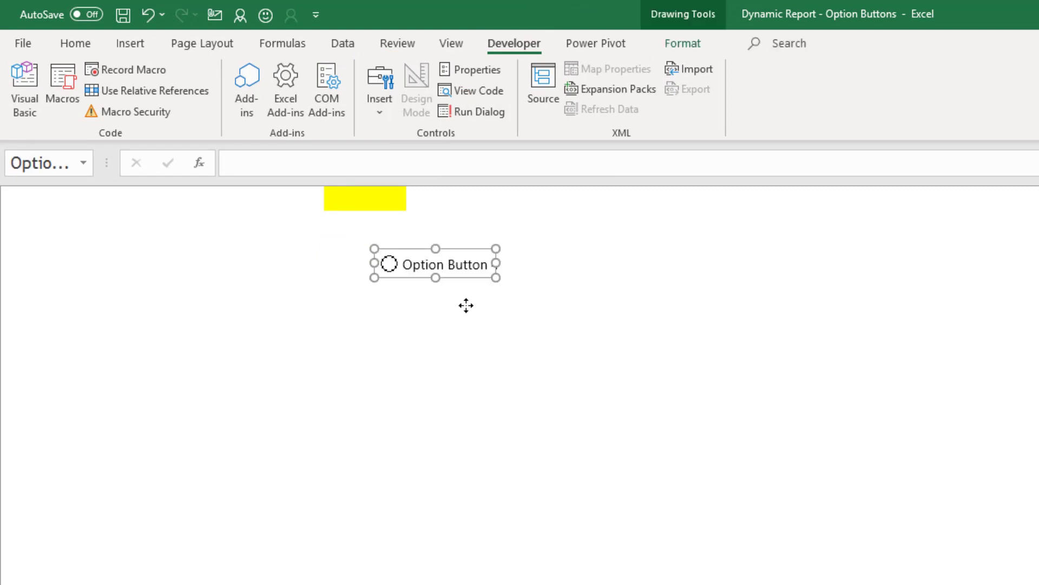
drag(496, 263, 516, 263)
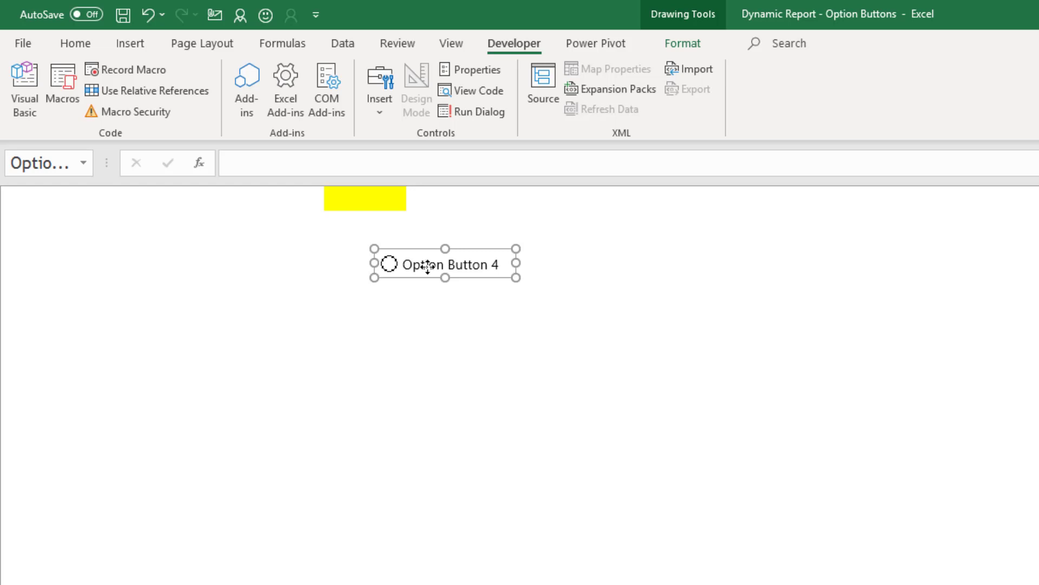
- Duplicate the option button twice and line the three copies up in a row
key(ctrl+d)
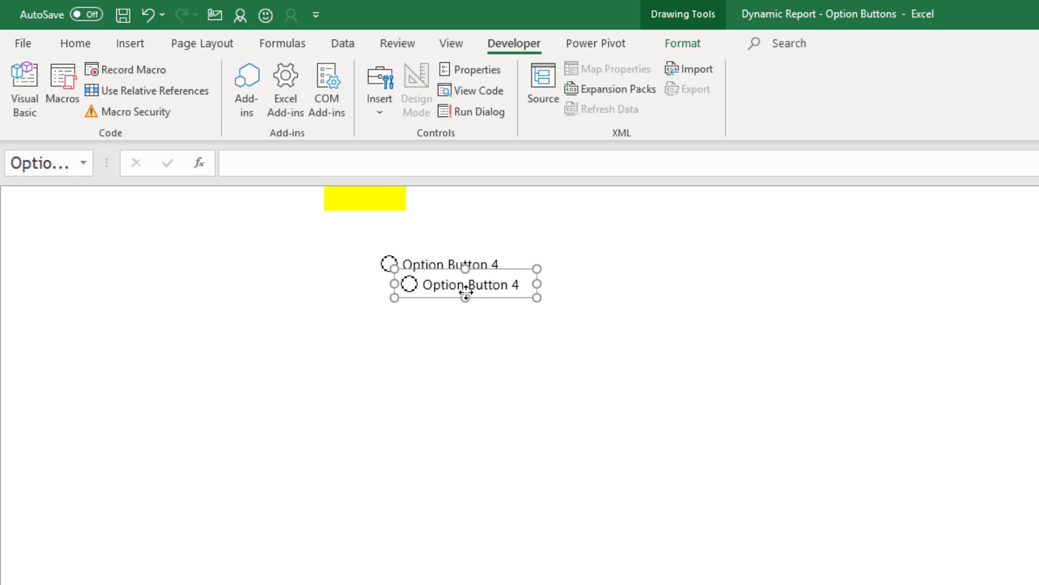
drag(457, 297, 584, 281)
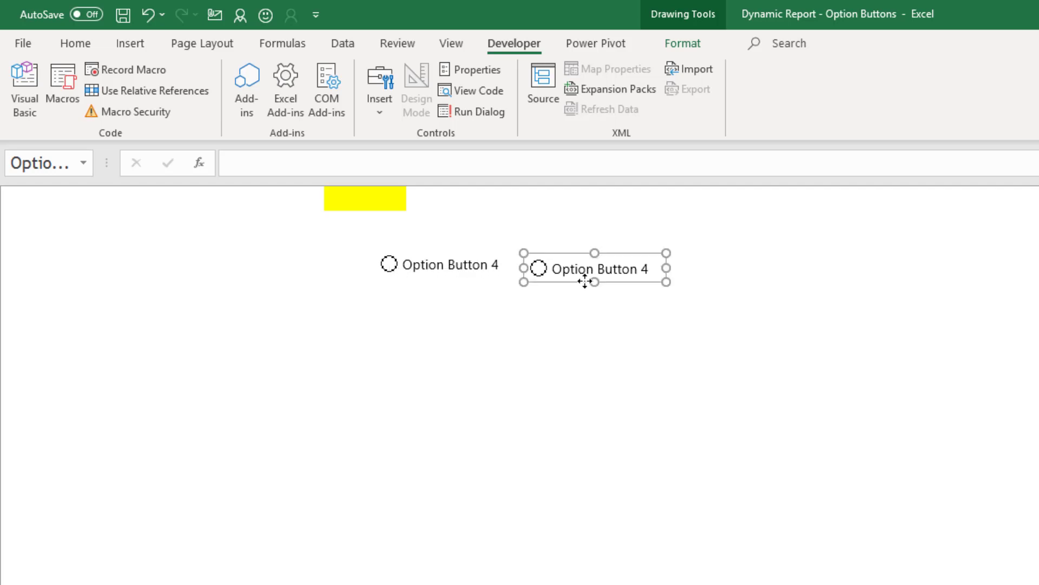
key(ctrl+d)
drag(645, 301, 761, 282)
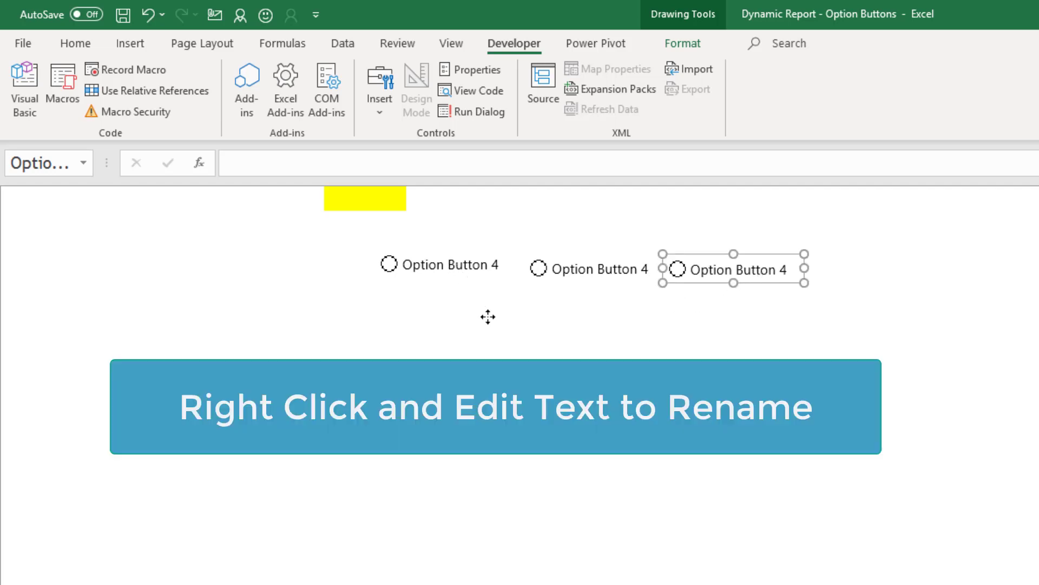
- Caption the three option buttons Sales, Quantity and Avg Price
right_click(452, 271)
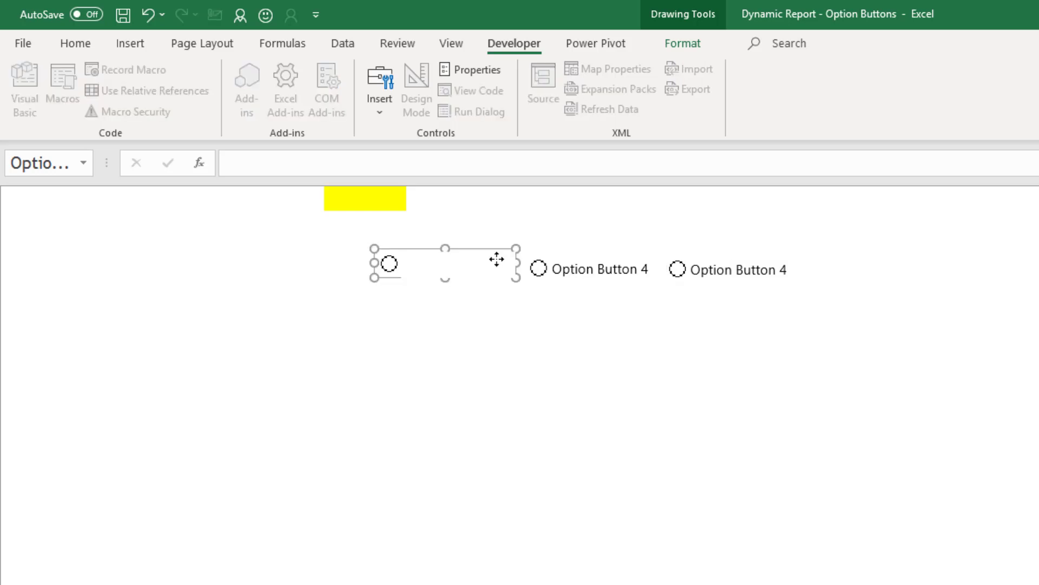
text(Sales)
key(Escape)
key(Tab)
text(Quant)
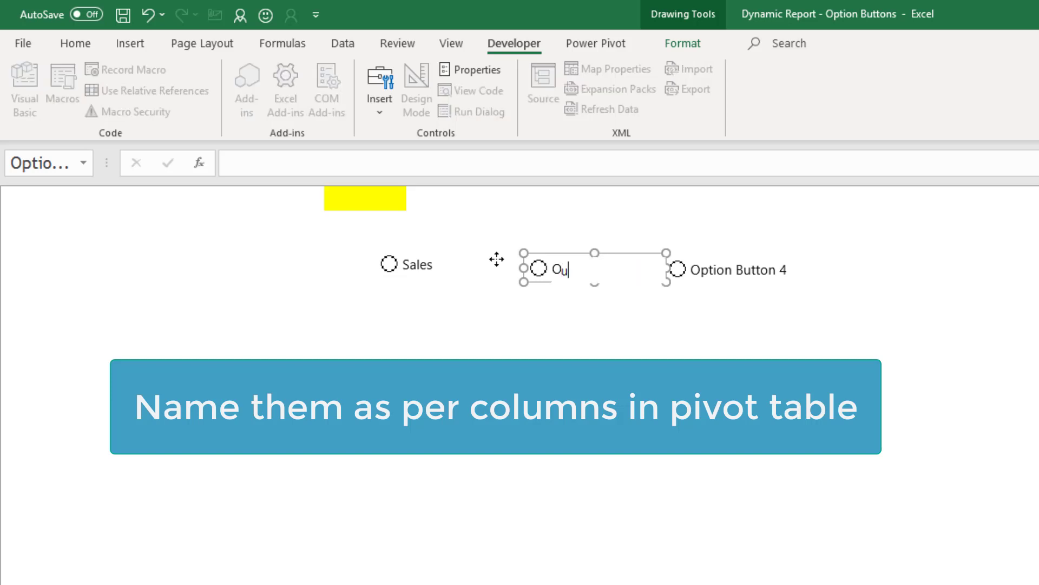
key(Escape)
key(Tab)
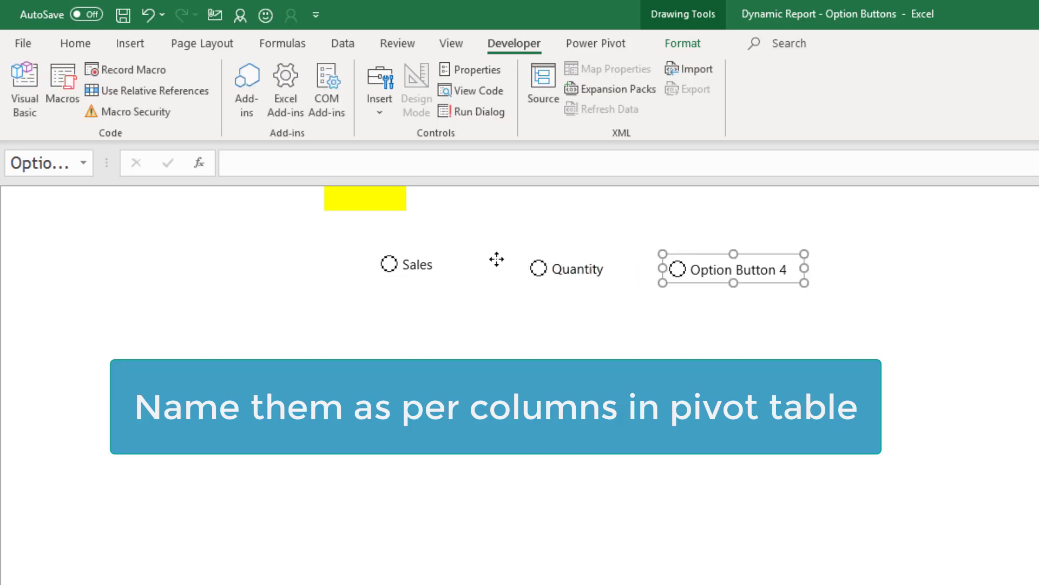
text(Cvg )
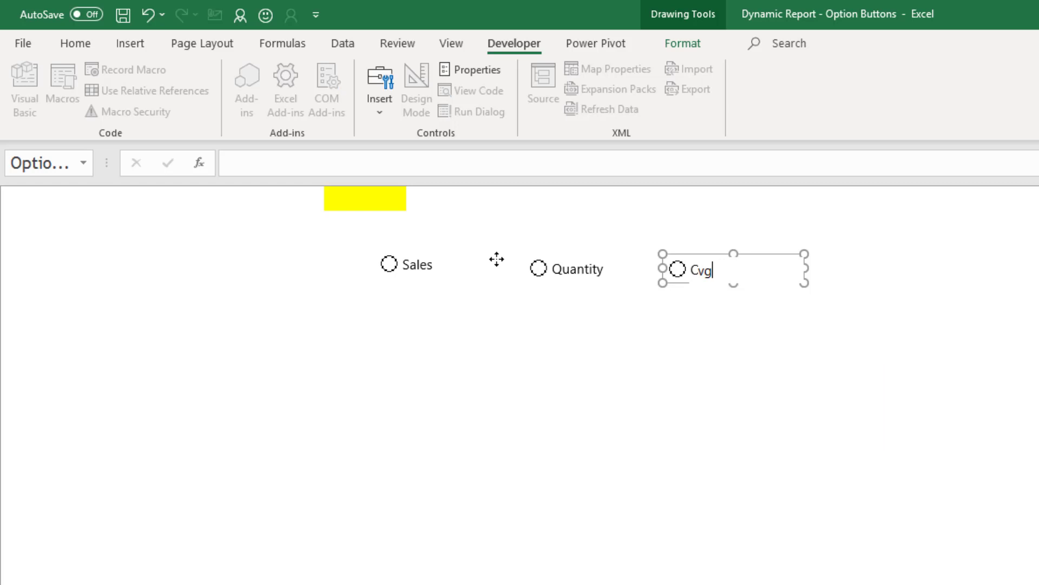
text(Pric)
key(Escape)
key(Escape)
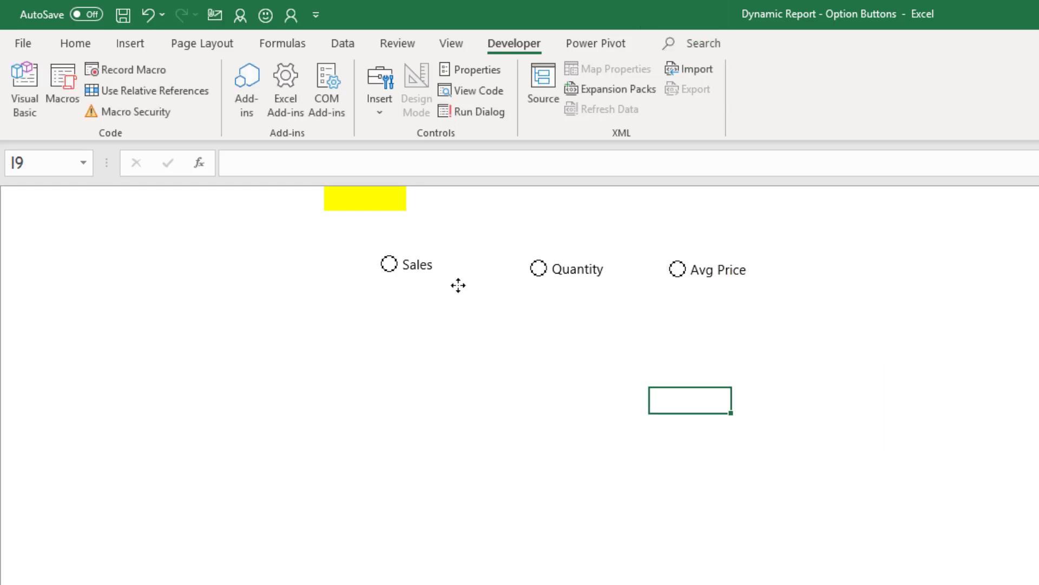
click(418, 266)
- Test the buttons by choosing Sales, Quantity and Avg Price in turn
click(594, 269)
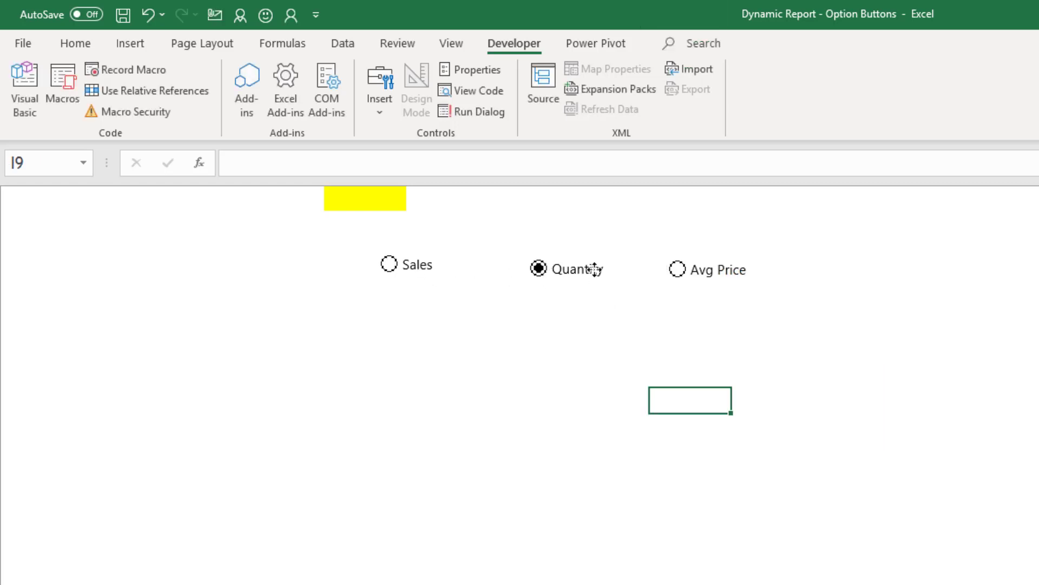
click(710, 269)
click(427, 261)
click(588, 268)
click(718, 269)
- Select the Sales option button as an object and nudge it slightly
ctrl+click(417, 265)
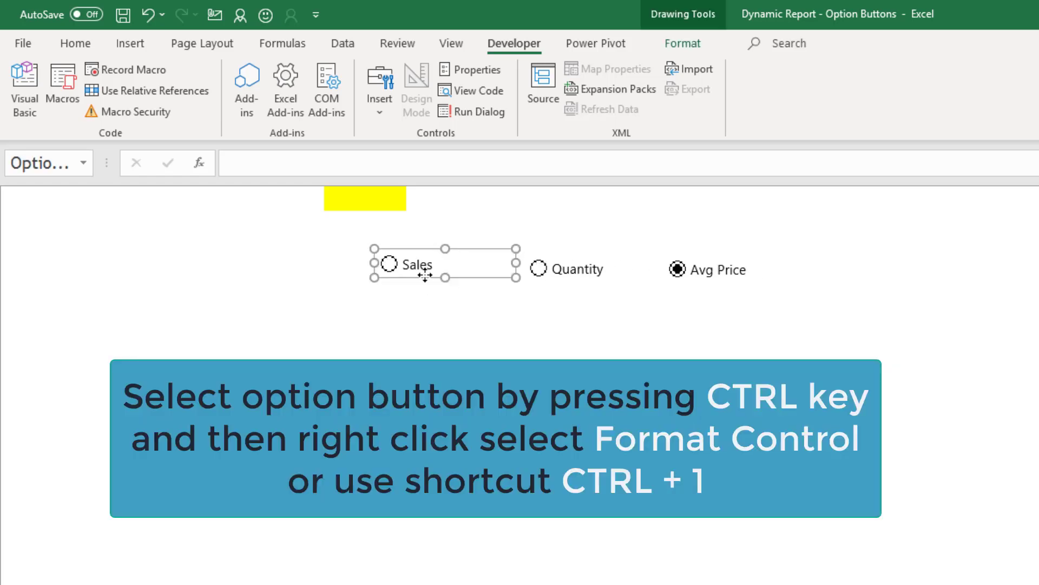
drag(422, 276, 429, 281)
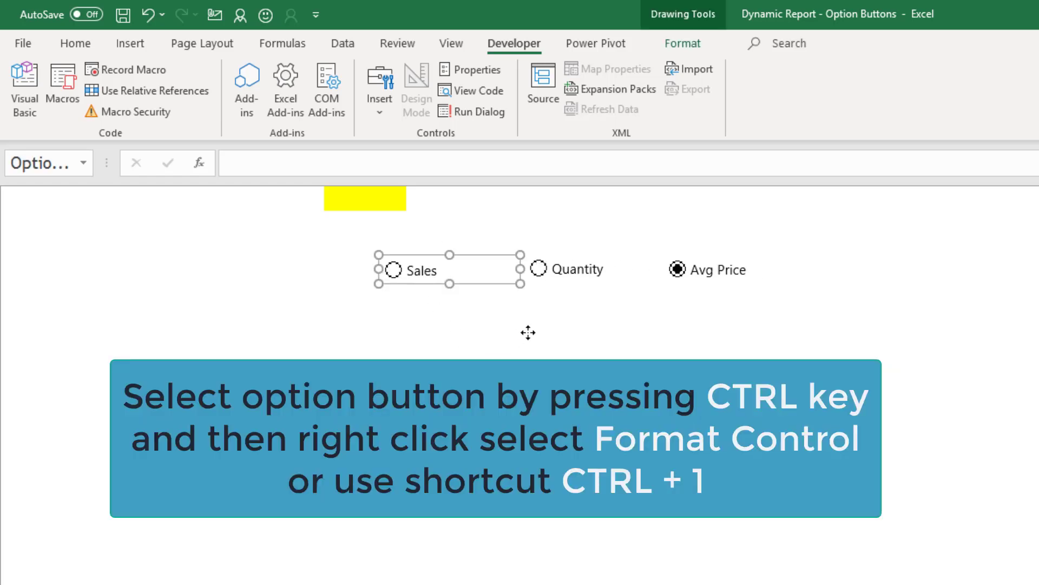
click(547, 324)
ctrl+click(433, 270)
click(476, 346)
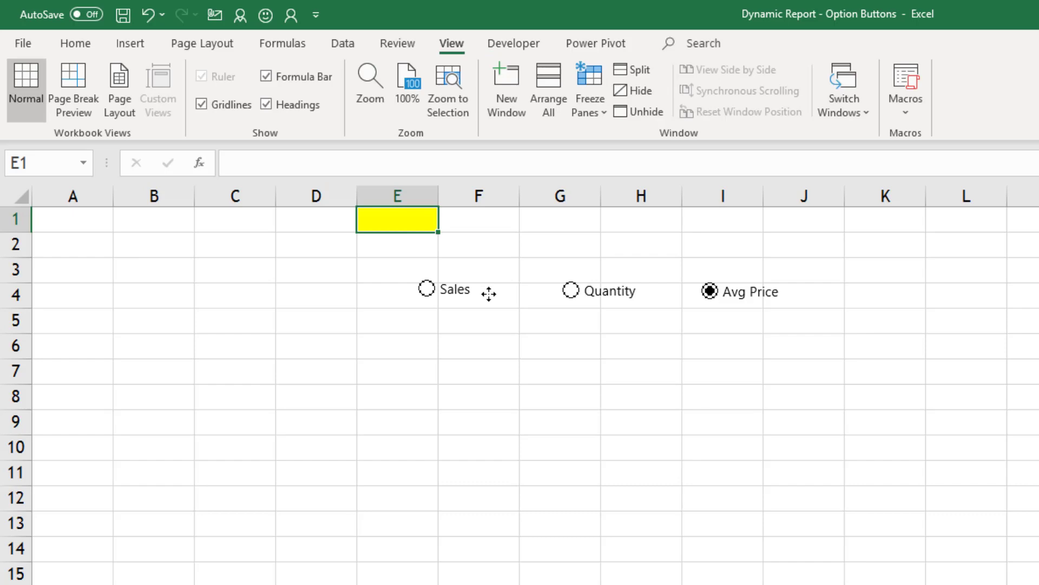
- Set the Sales button's cell link to $E$1 in Format Control, then choose Sales to test
right_click(458, 291)
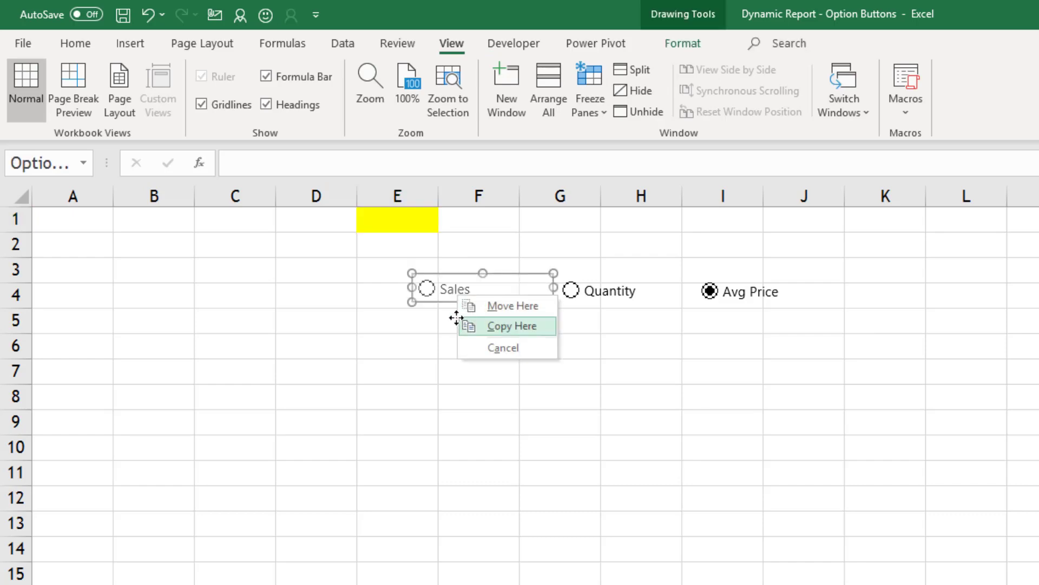
right_click(426, 290)
click(492, 485)
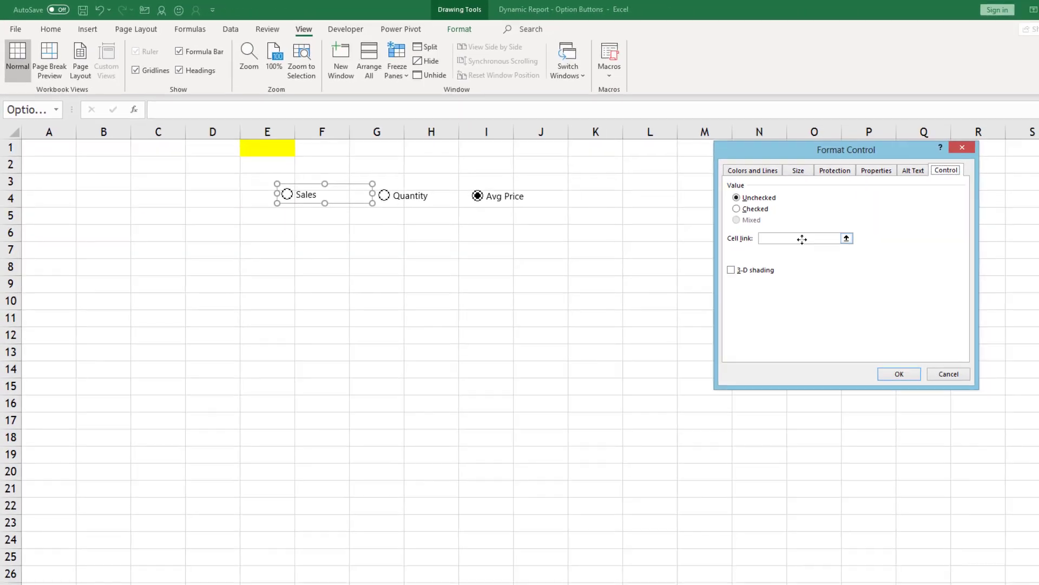
click(802, 239)
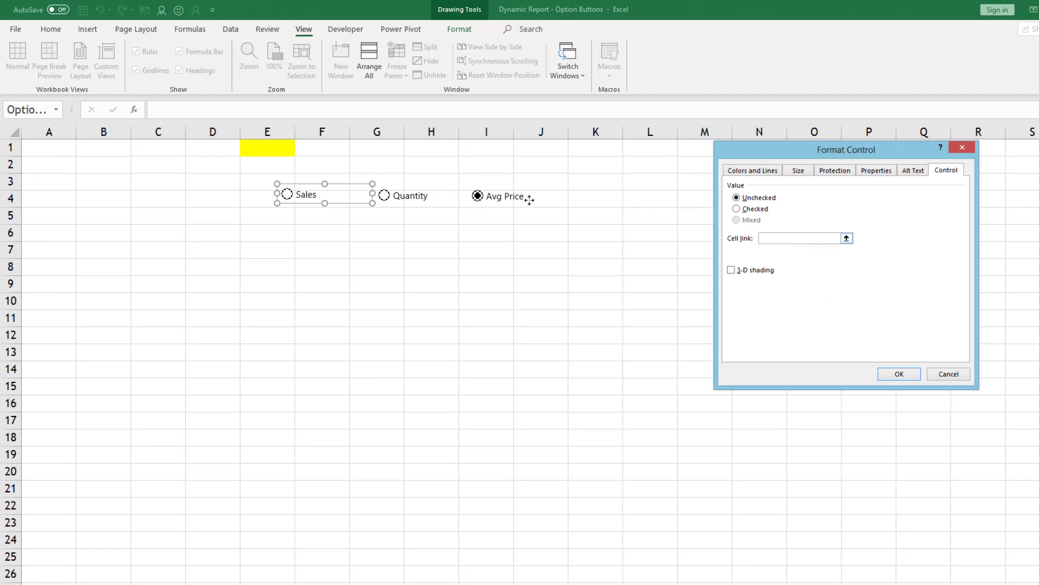
click(279, 148)
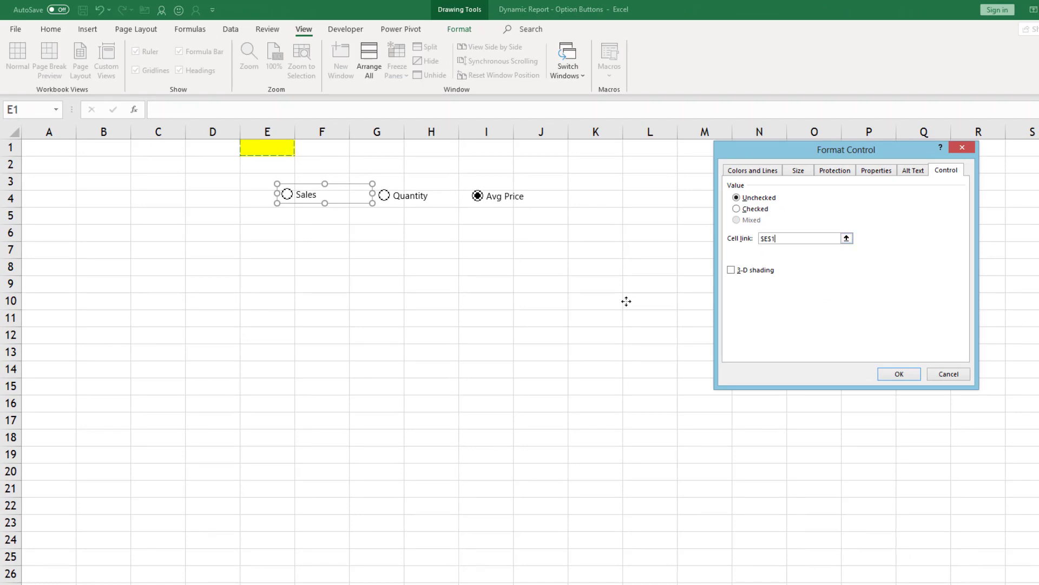
click(898, 373)
click(303, 263)
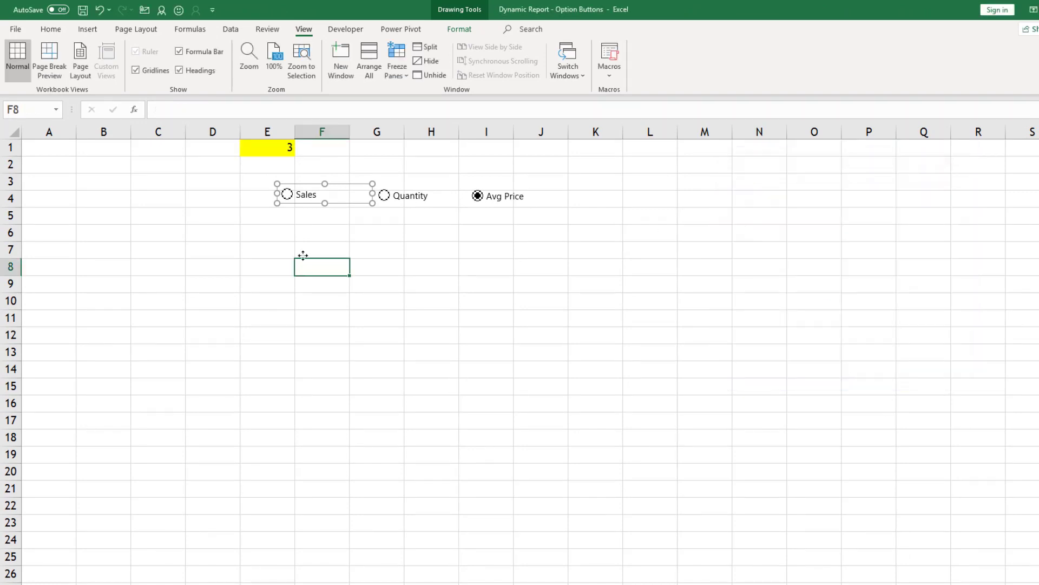
click(287, 196)
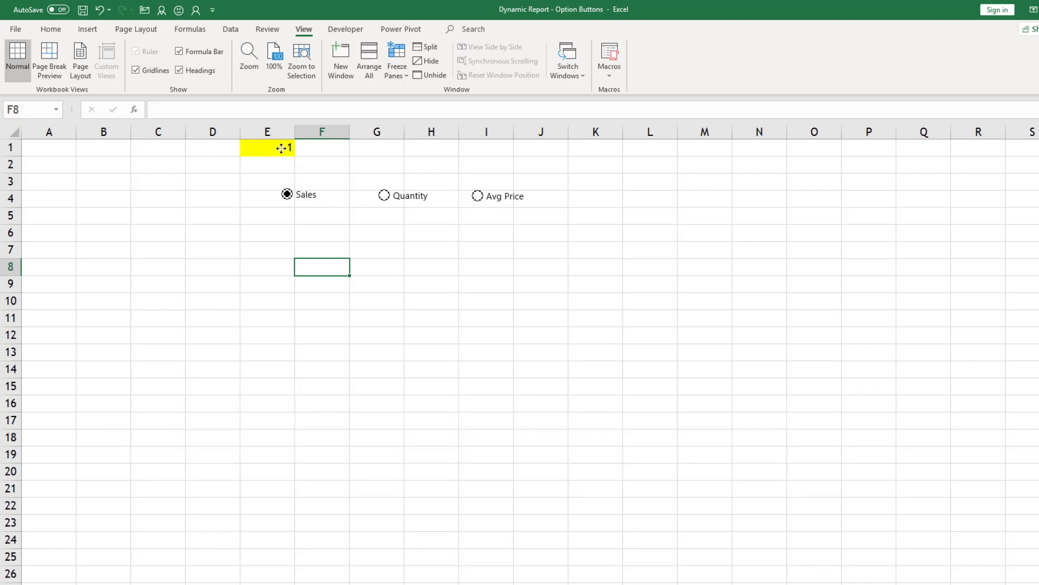
- Choose Quantity, then enter =Dashboard!E1 in the Pivots sheet's yellow cell D1
click(399, 198)
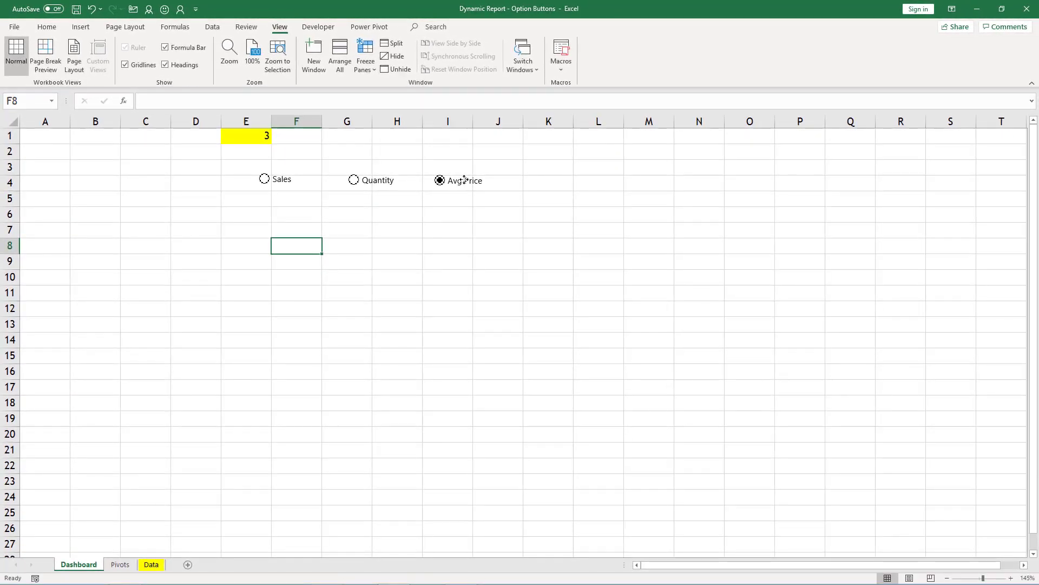
click(120, 565)
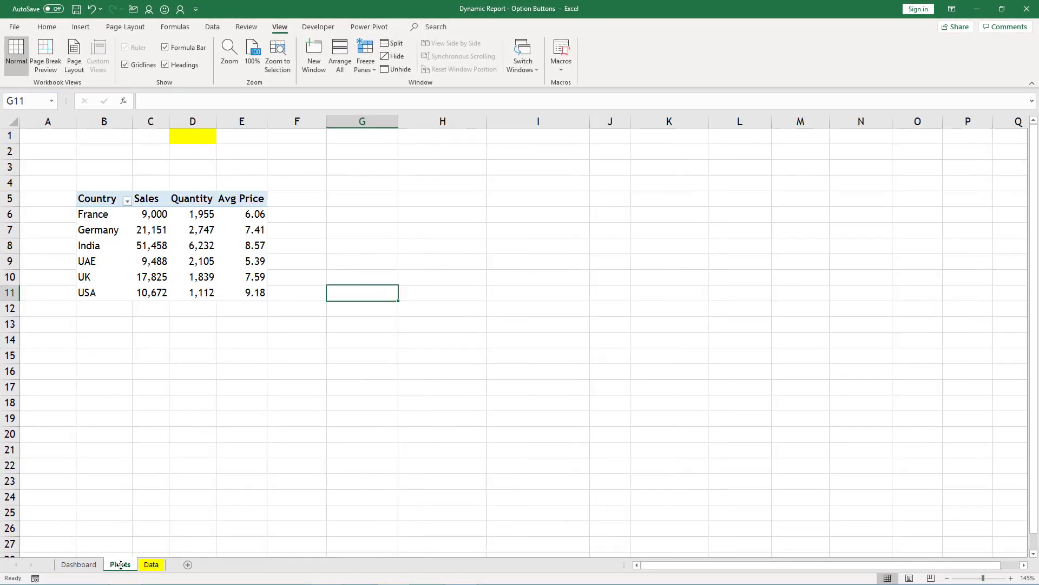
click(196, 138)
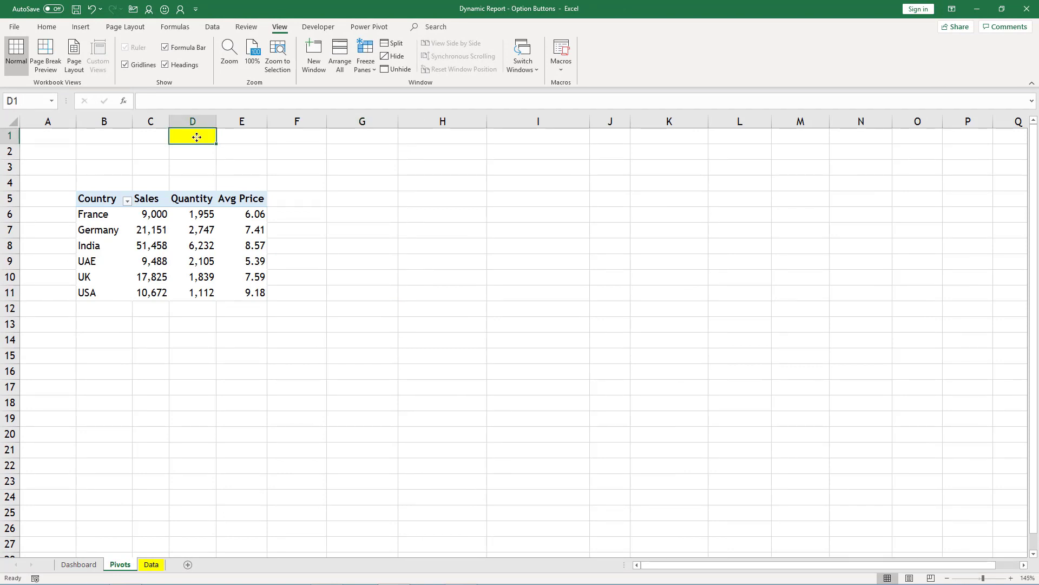
text(=)
click(78, 564)
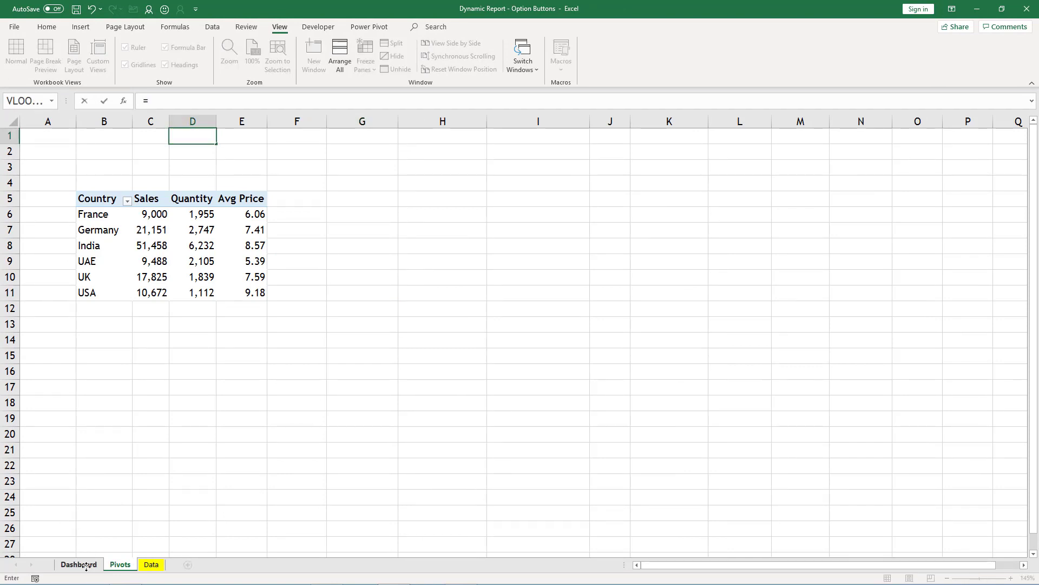
click(244, 132)
key(Return)
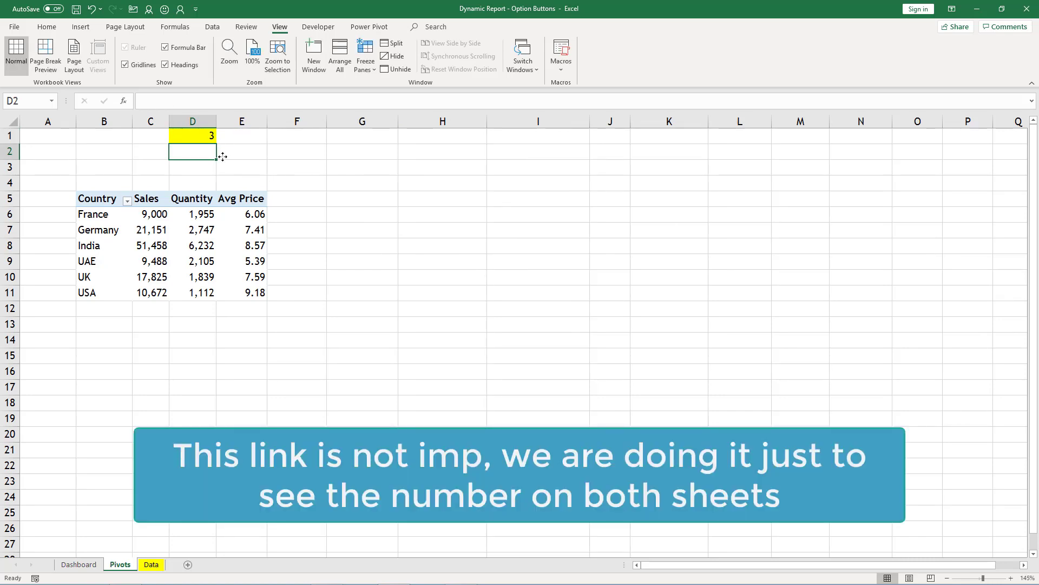
click(201, 135)
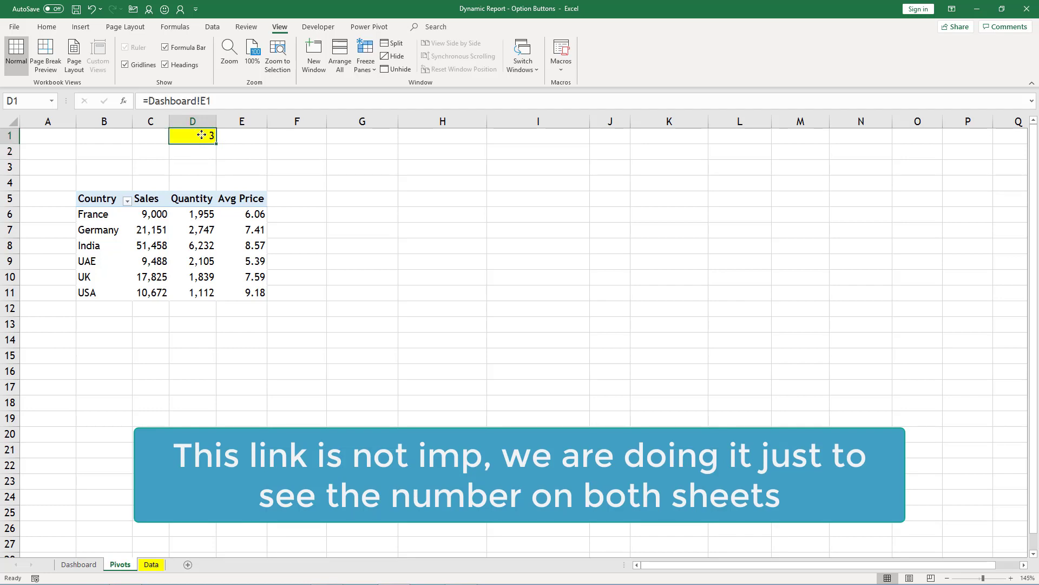
- Enter =B5 in G5 and fill it down to G11, listing Country and six countries
click(352, 198)
text(=)
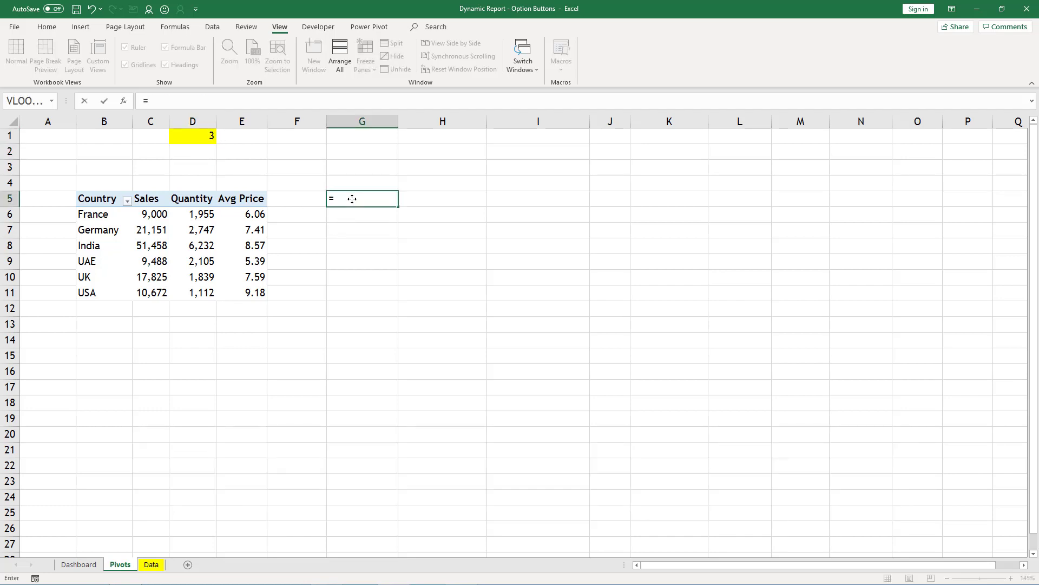
click(111, 201)
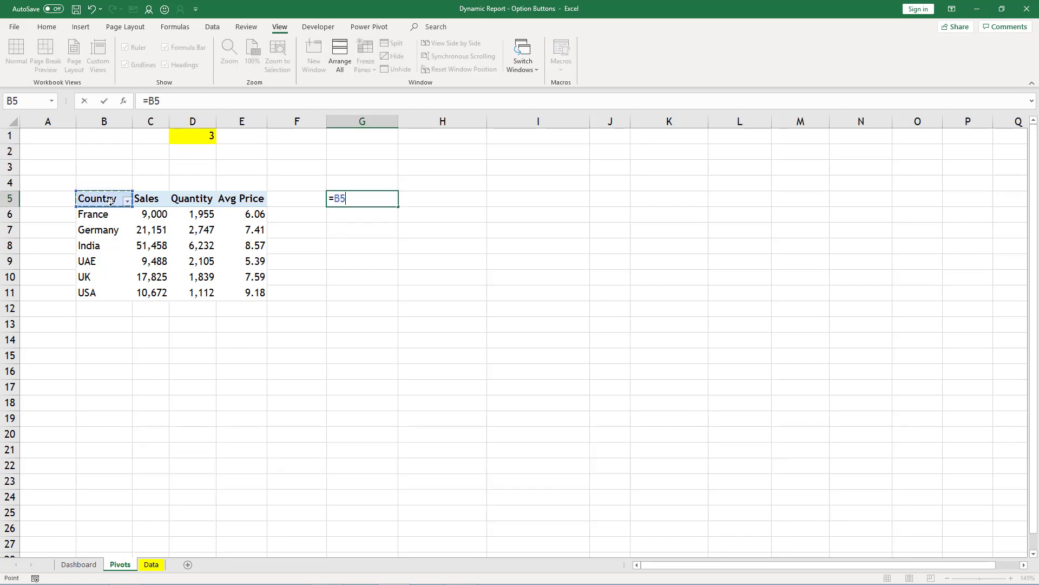
key(Return)
click(365, 194)
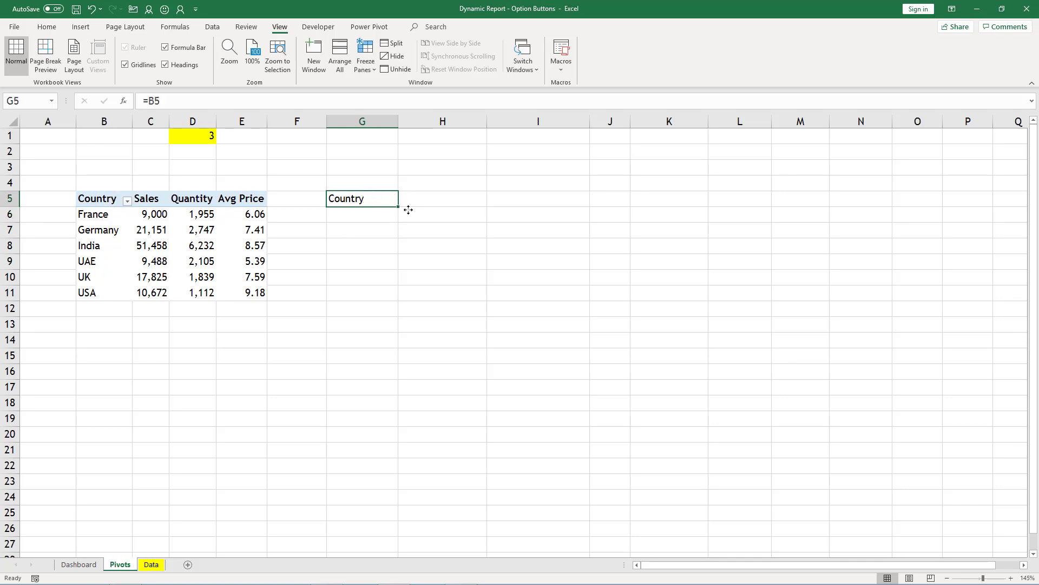
drag(397, 205, 395, 296)
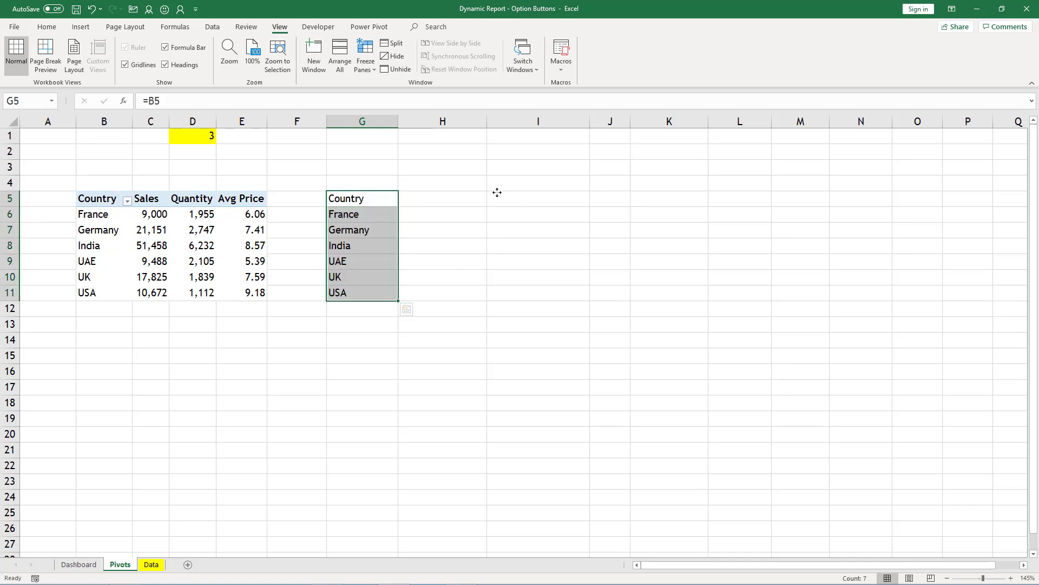
click(428, 204)
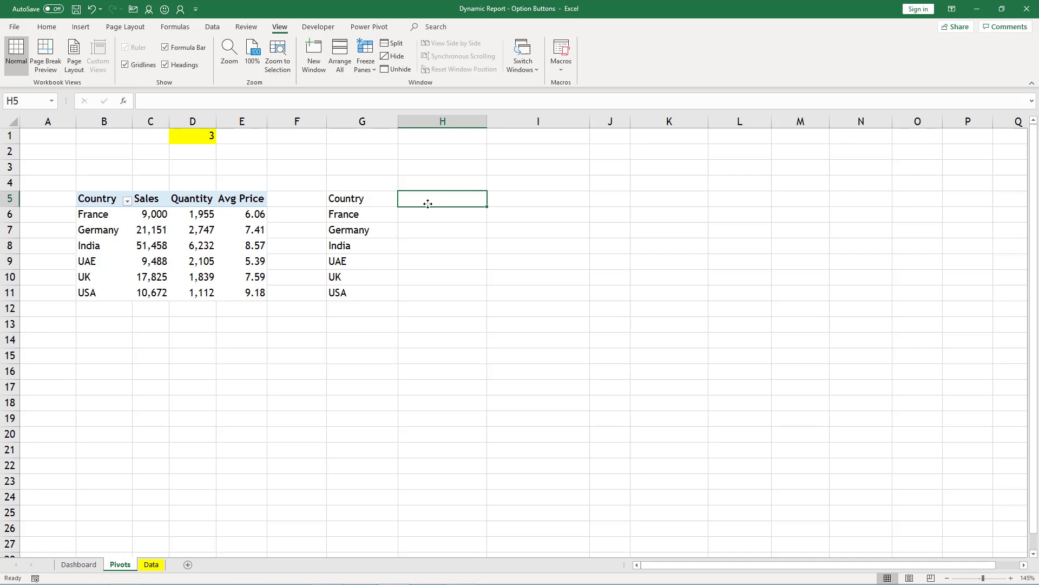
drag(152, 207, 234, 297)
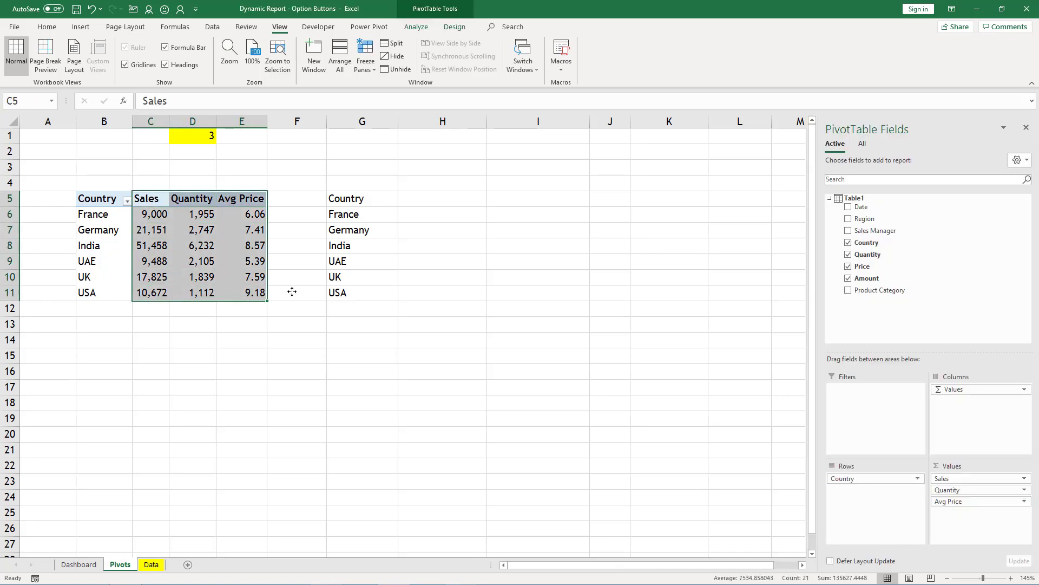
- Enter =CHOOSE($D$1,C5,D5,E5) in cell H5
click(423, 203)
text(=choo)
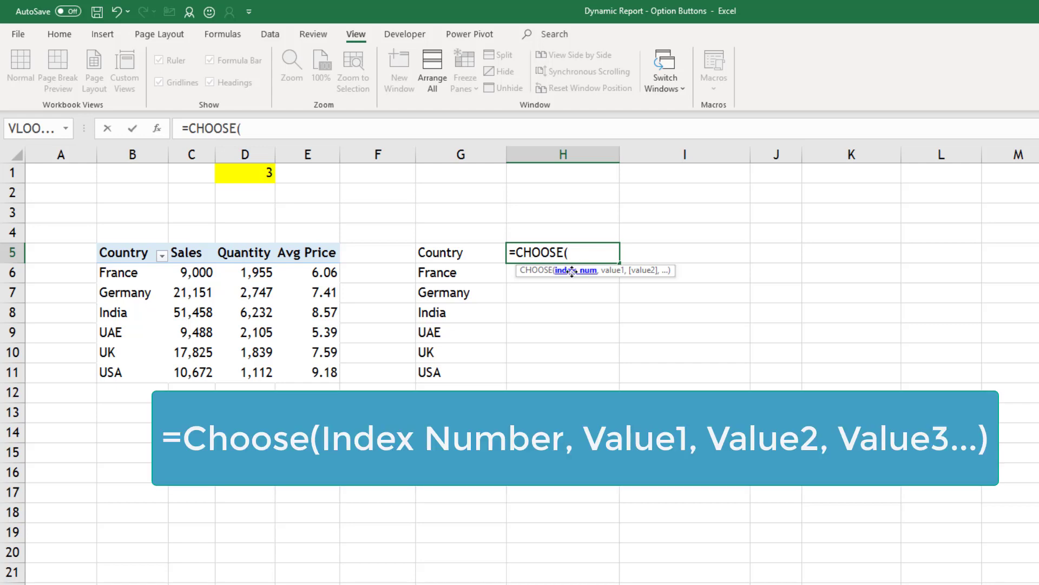
click(262, 174)
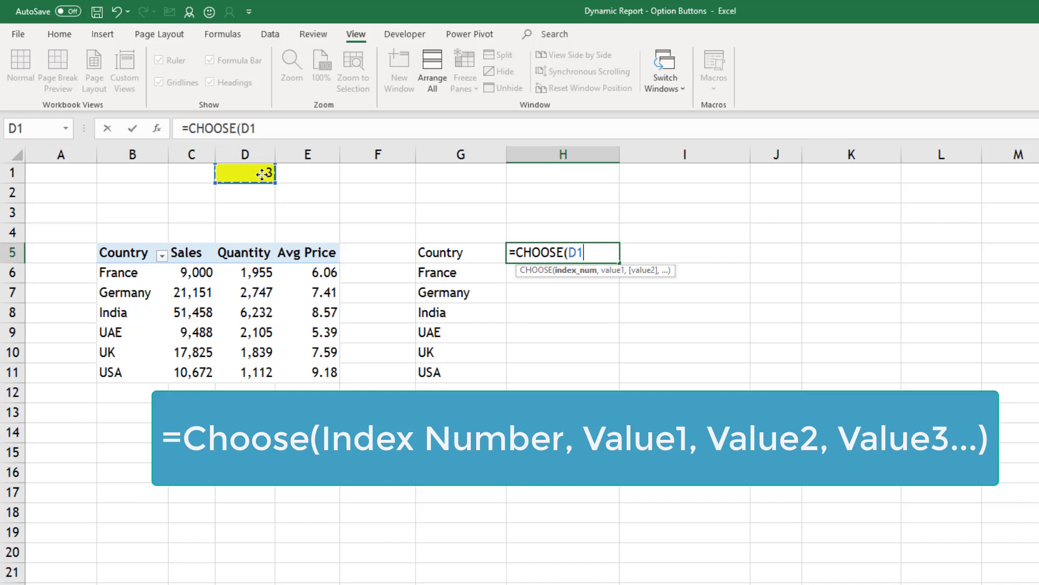
key(F4)
text(,)
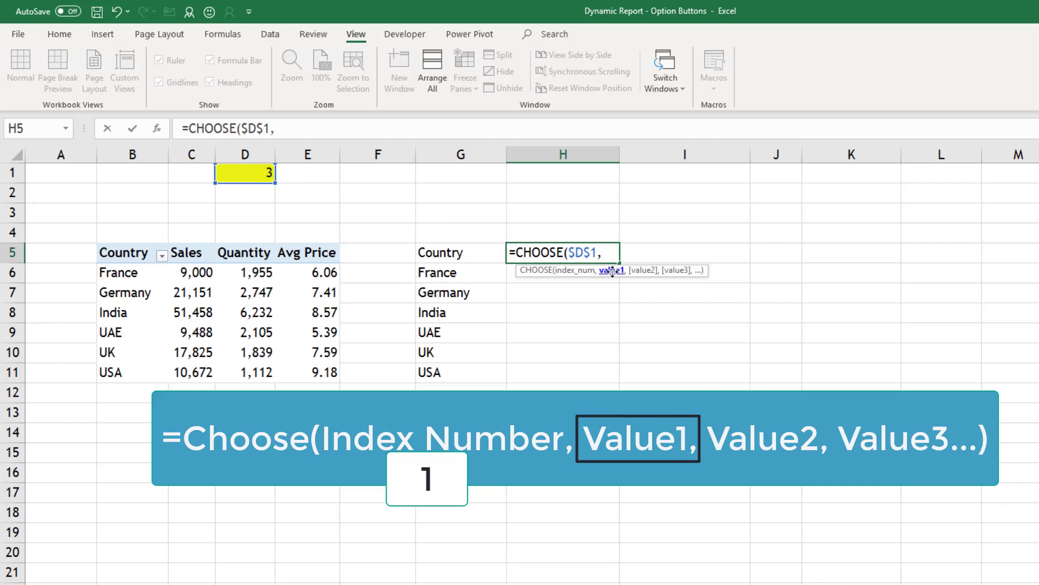
click(191, 256)
text(,)
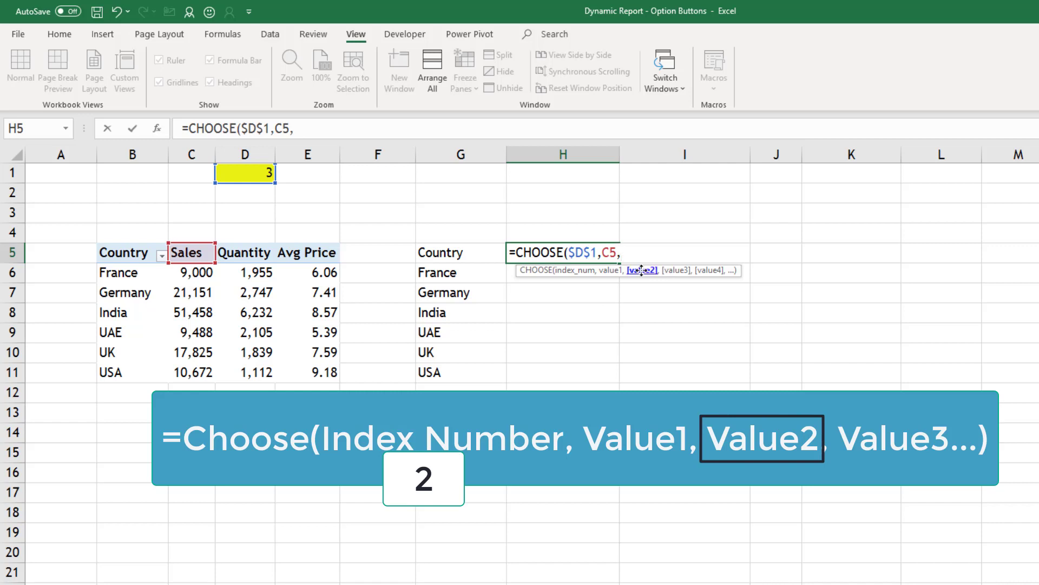
click(262, 252)
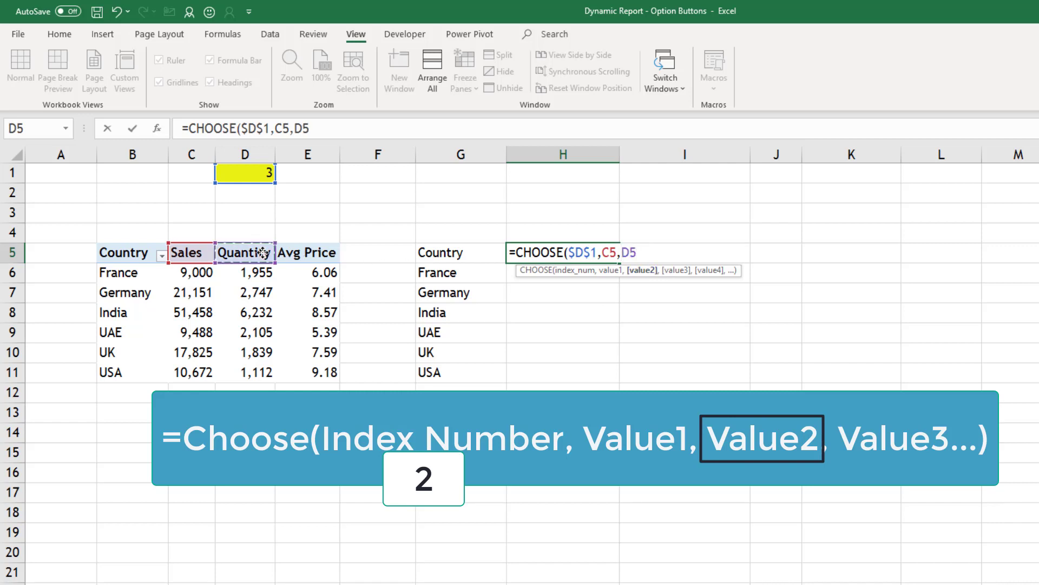
text(,)
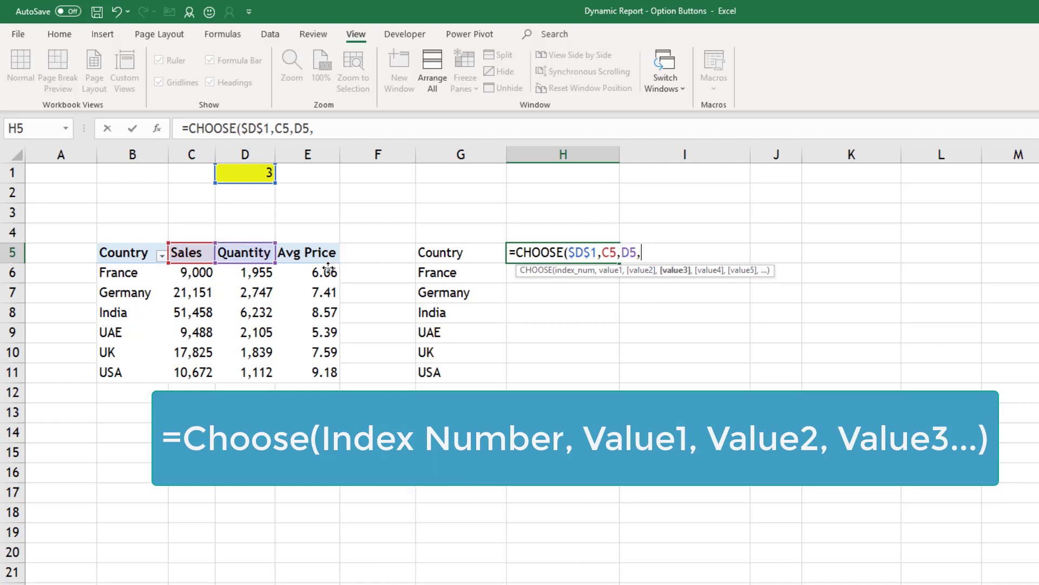
click(310, 255)
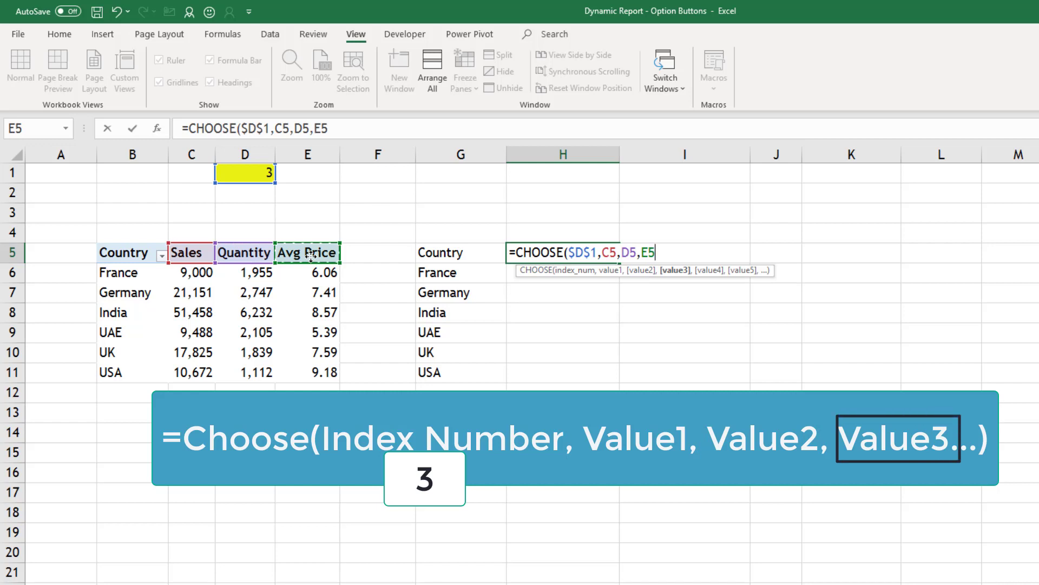
text())
key(Return)
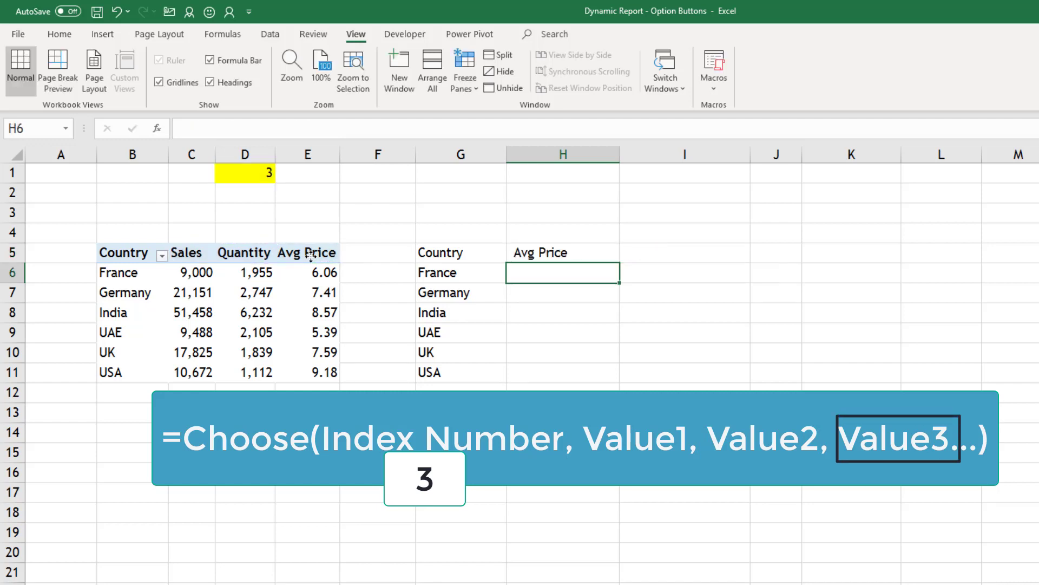
- Fill the CHOOSE formula down to H11 and select the G5:H11 table
click(601, 252)
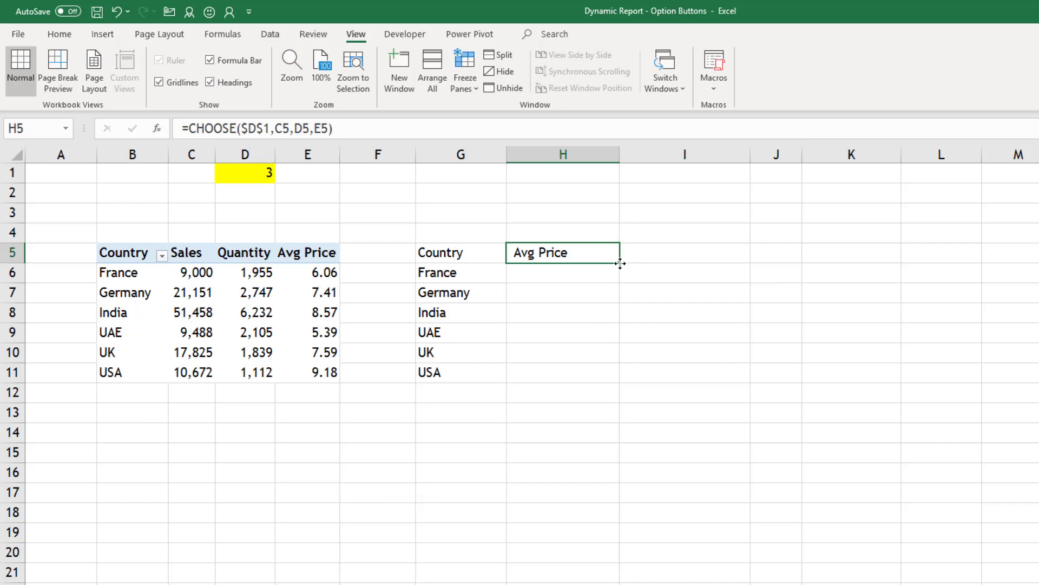
drag(619, 263, 622, 379)
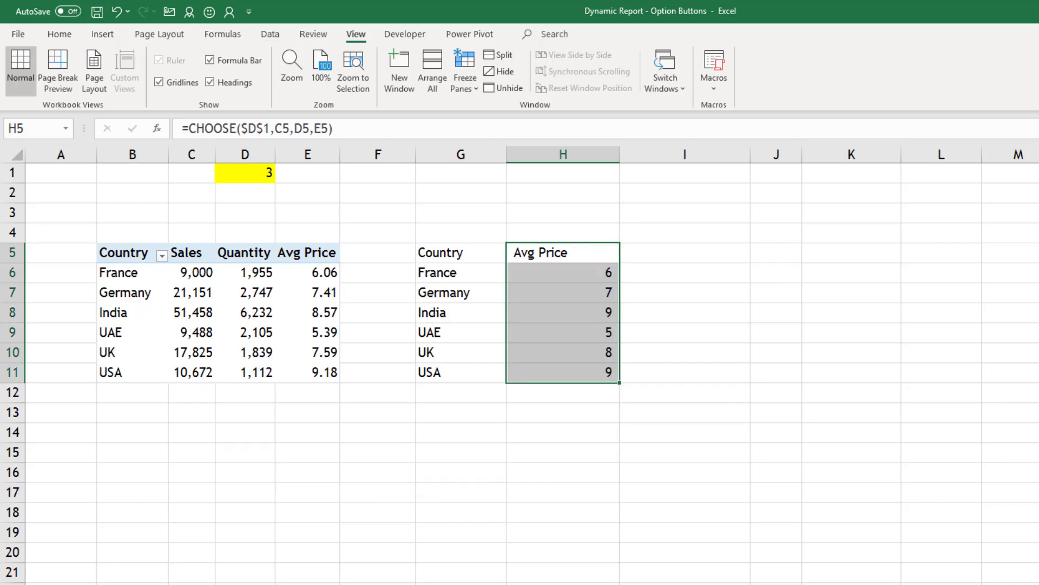
drag(565, 273, 569, 372)
click(60, 34)
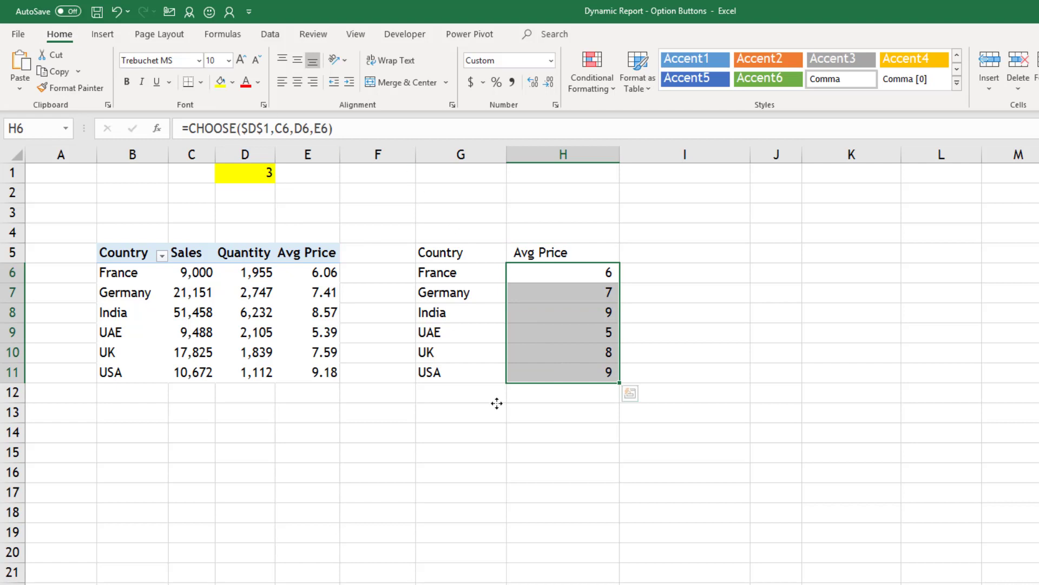
drag(461, 252, 574, 368)
- Chart G5:H11 as a clustered column, cut it from the Pivots sheet, return to Dashboard
click(103, 34)
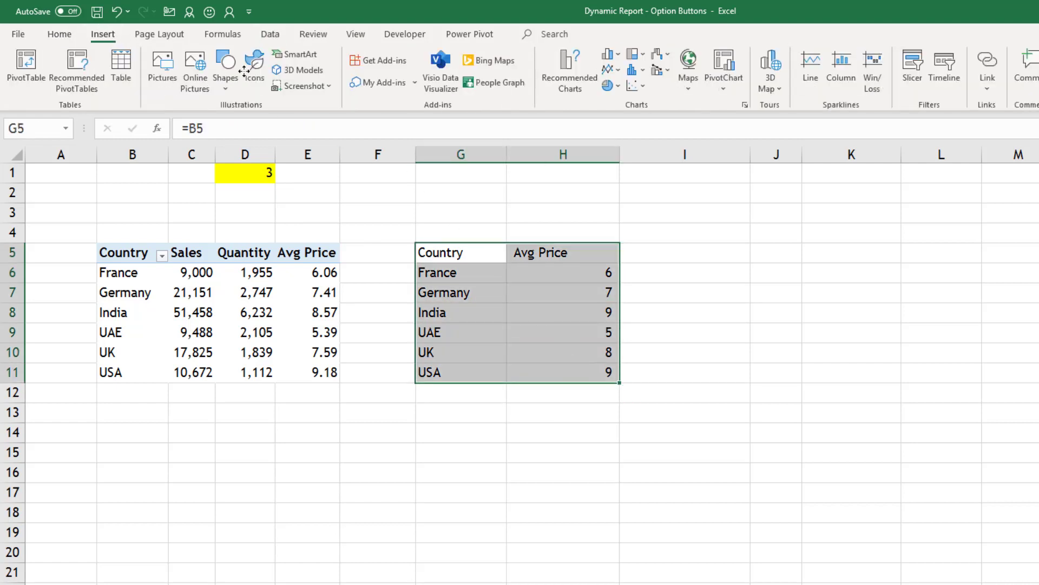
click(609, 53)
click(616, 102)
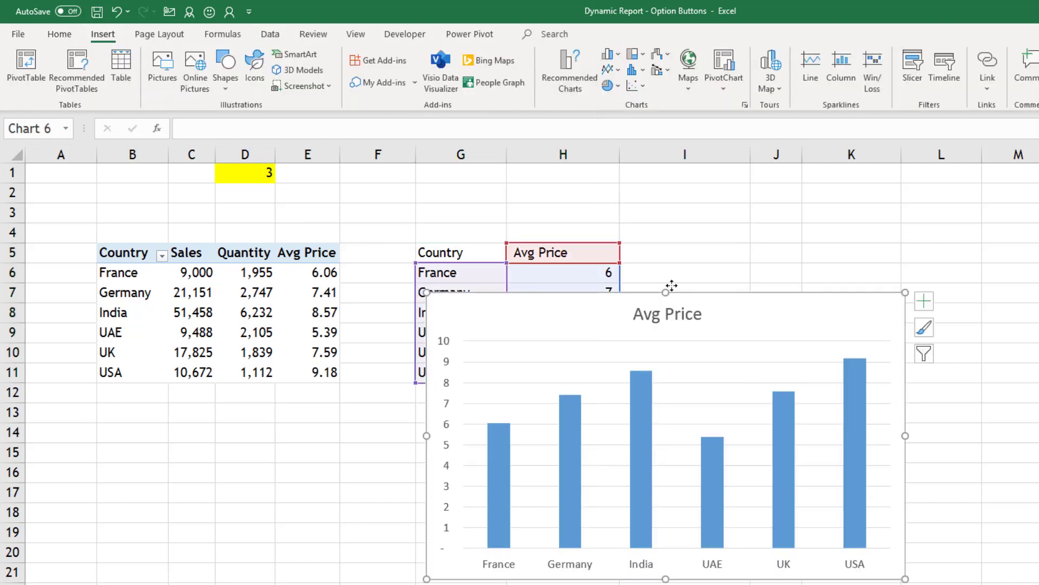
drag(671, 285, 819, 247)
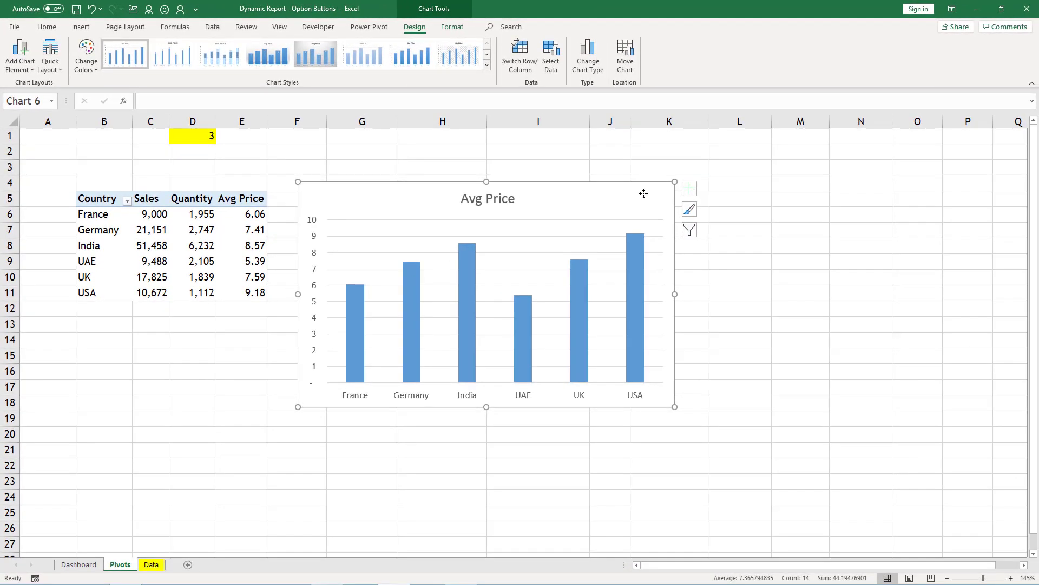
key(Delete)
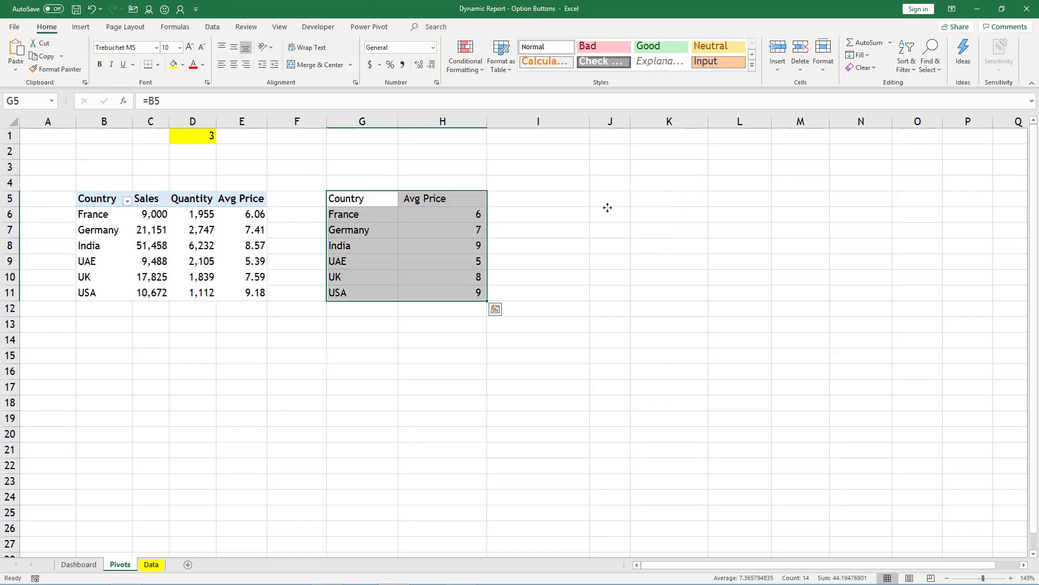
click(79, 564)
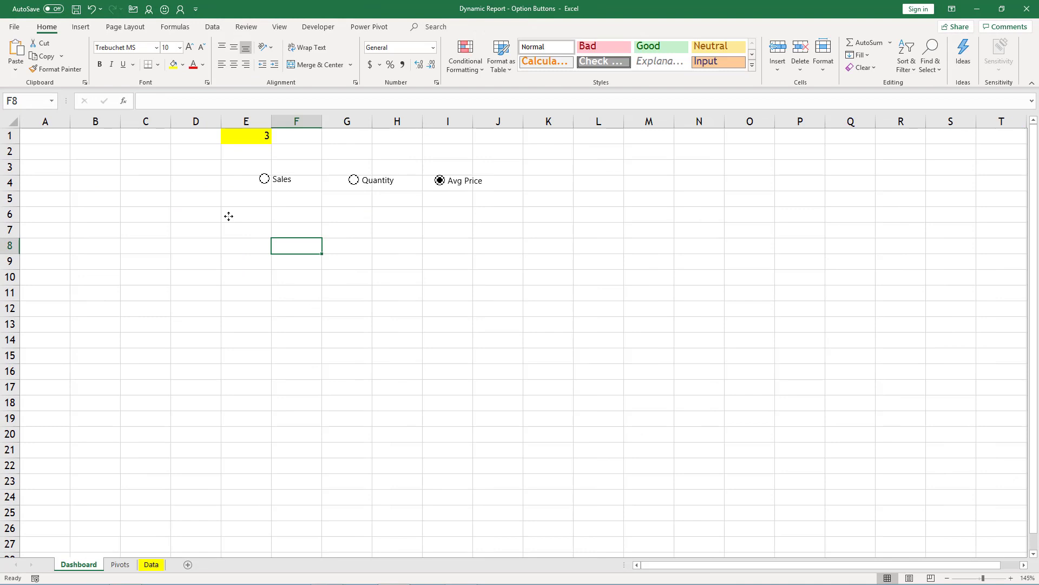
- Paste the Avg Price chart onto the Dashboard at cell E6
click(229, 216)
key(ctrl+v)
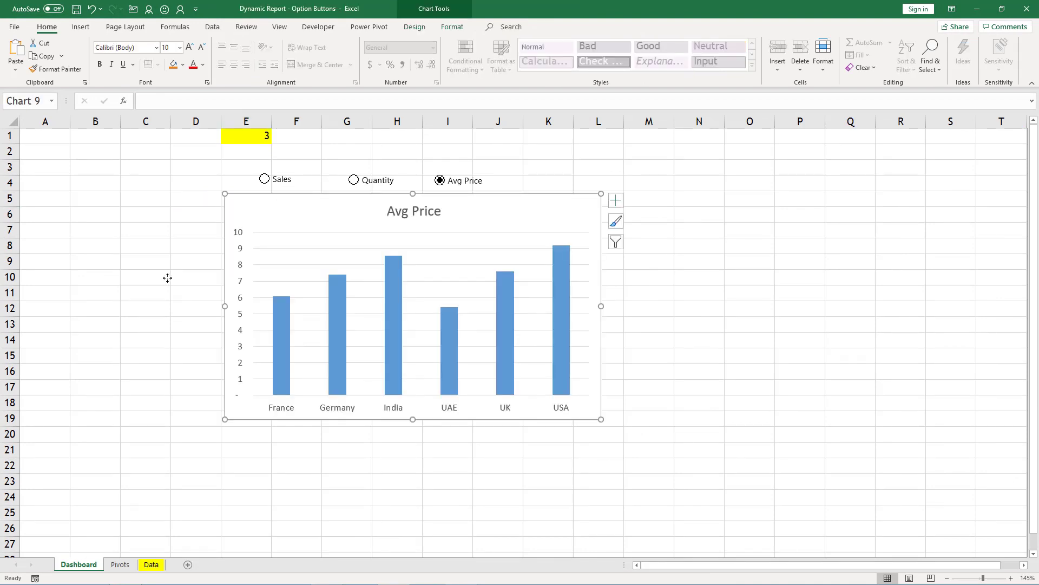
click(167, 278)
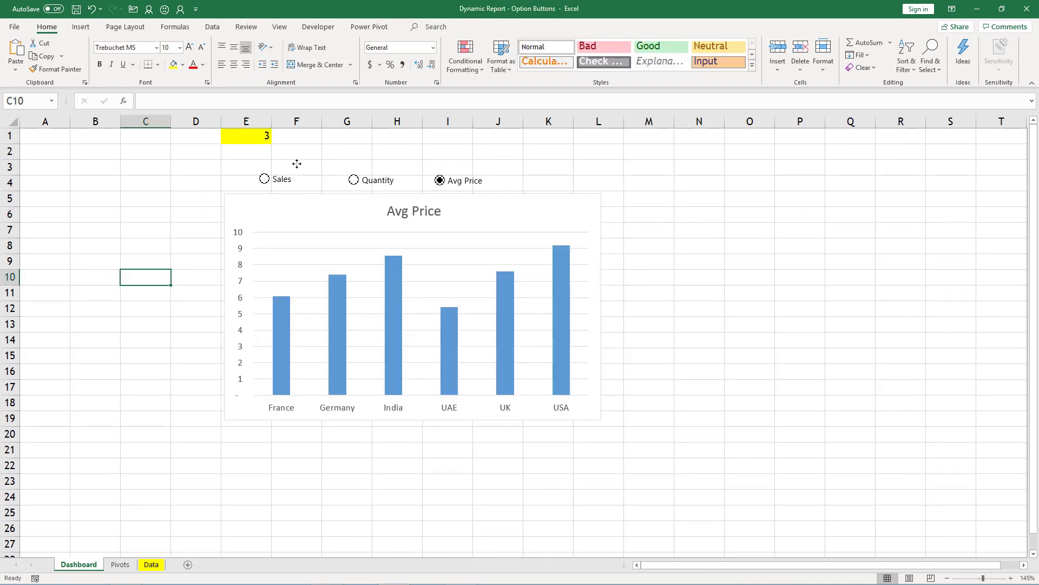
- Move the Sales, Quantity and Avg Price option buttons together up into row 1 beside E1
click(234, 157)
ctrl+click(280, 178)
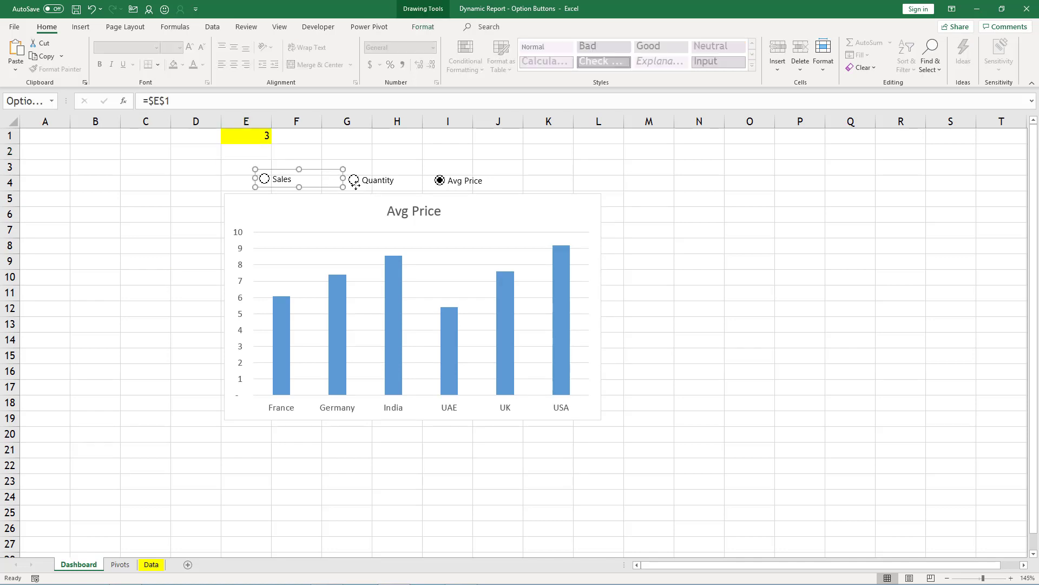
ctrl+click(370, 179)
ctrl+click(455, 180)
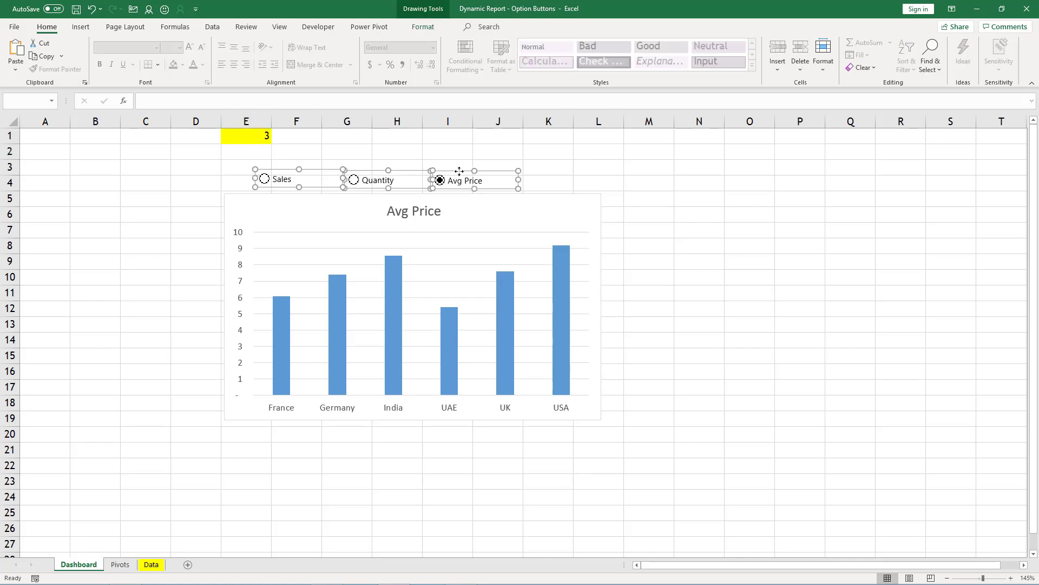
drag(460, 171, 481, 132)
key(Escape)
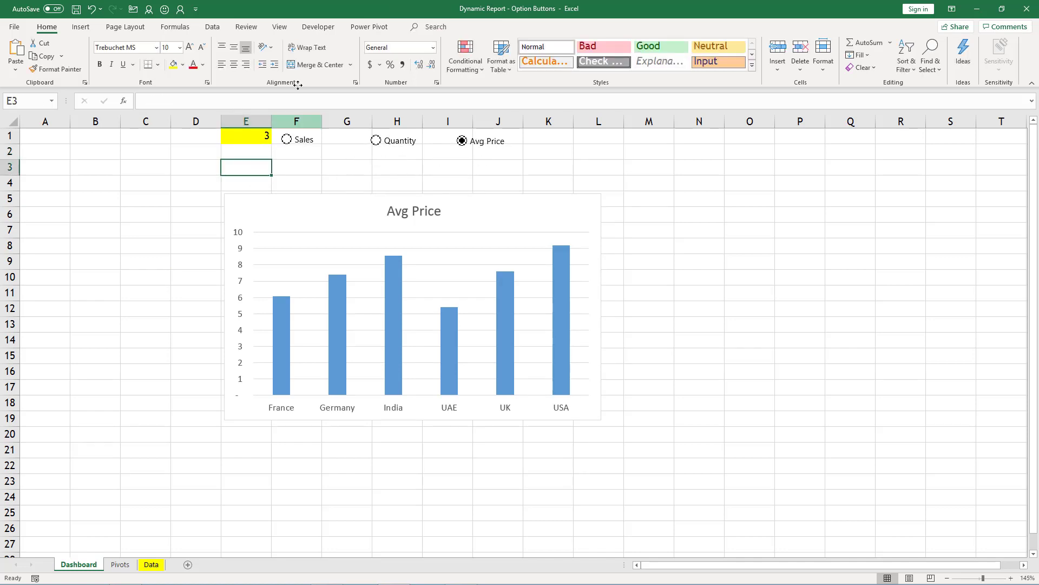
click(280, 27)
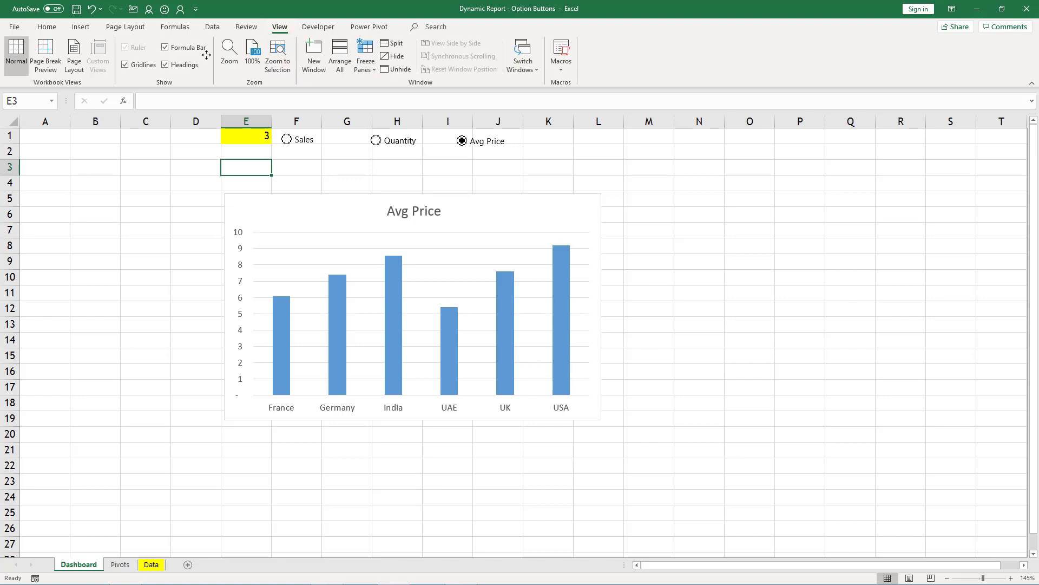
- Turn off the Dashboard gridlines and nudge the Avg Price chart a little lower
click(143, 65)
click(131, 204)
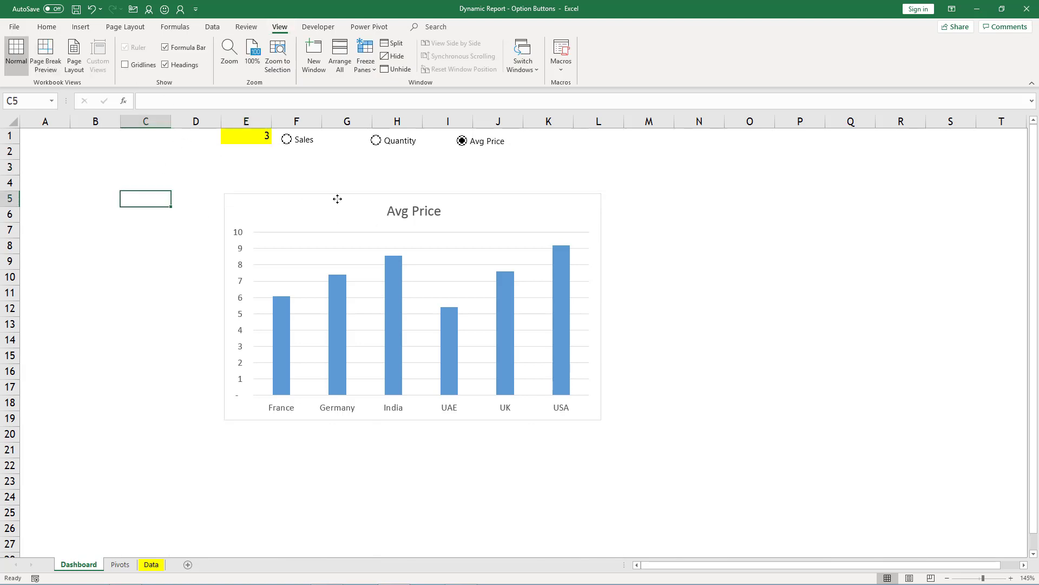
drag(338, 201, 331, 210)
click(141, 250)
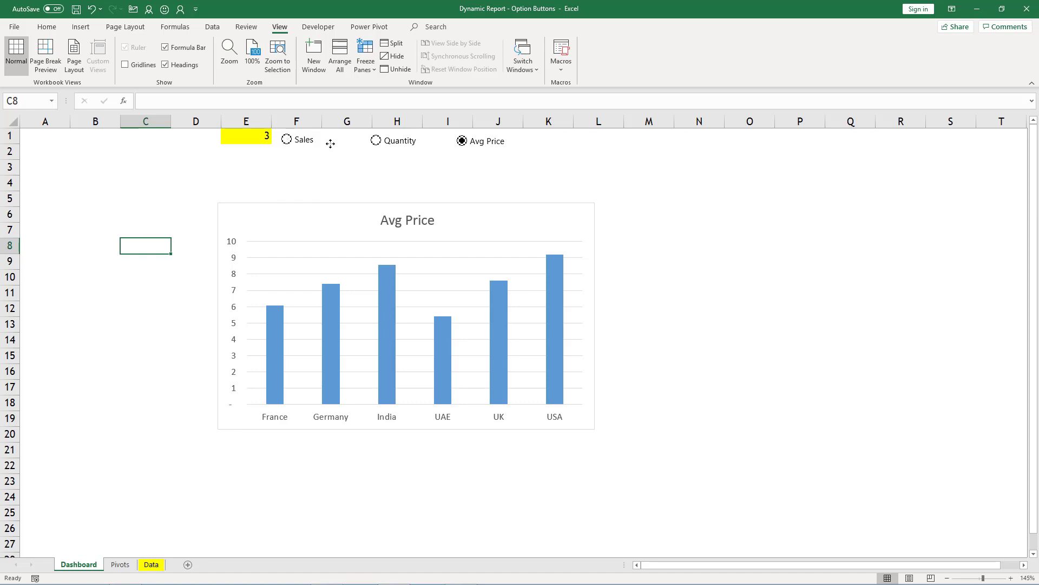
- Cycle the chart through Sales, Quantity, Avg Price and back to Sales, confirming E1 reads 1
click(292, 141)
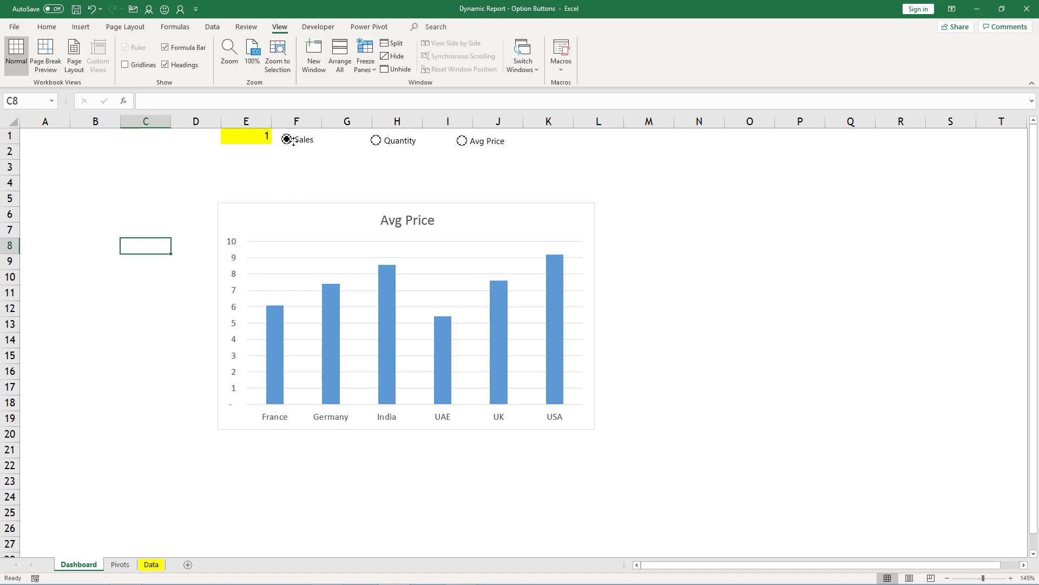
click(397, 139)
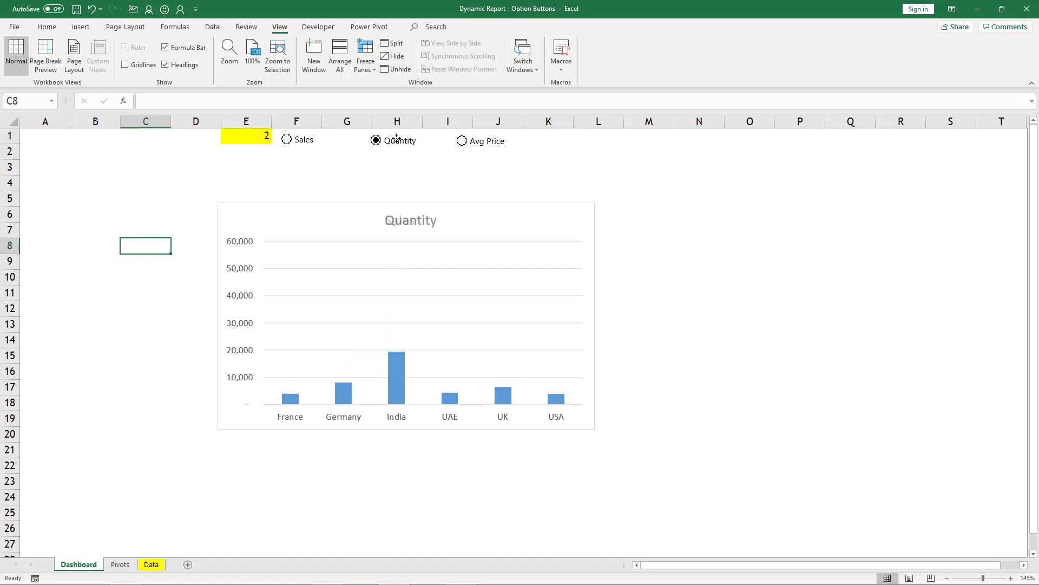
click(476, 141)
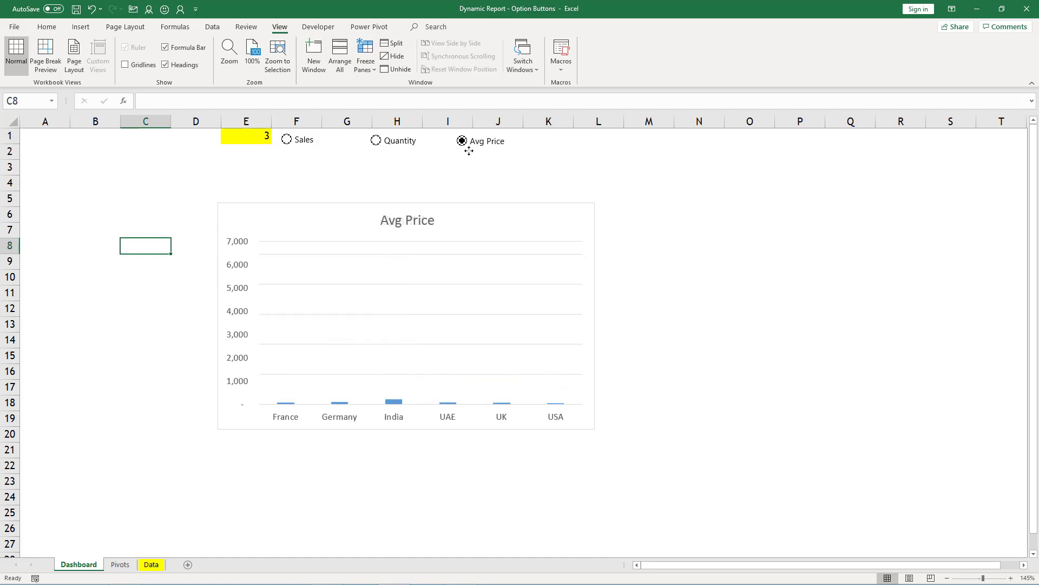
click(301, 140)
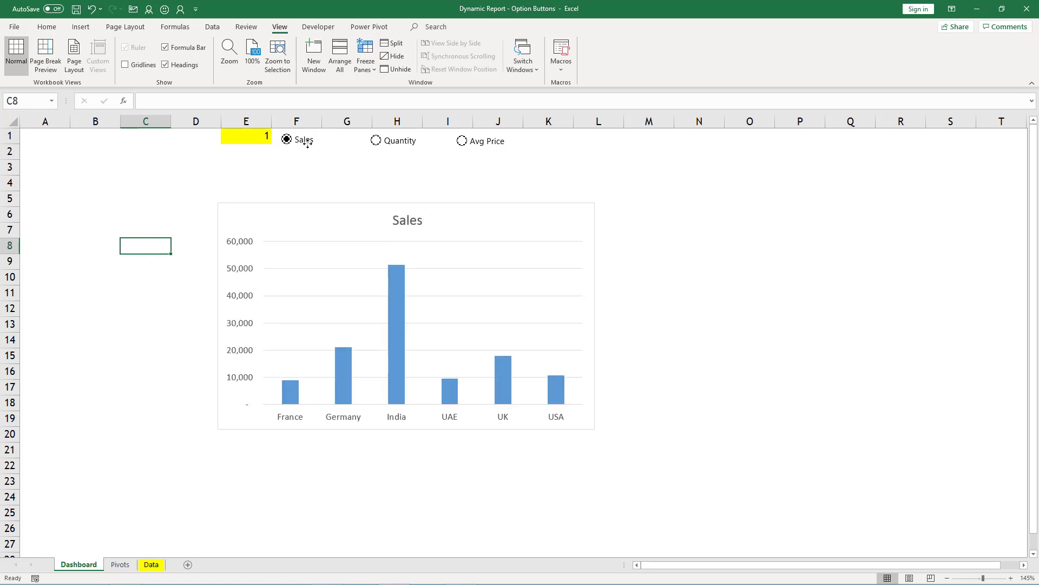
click(249, 138)
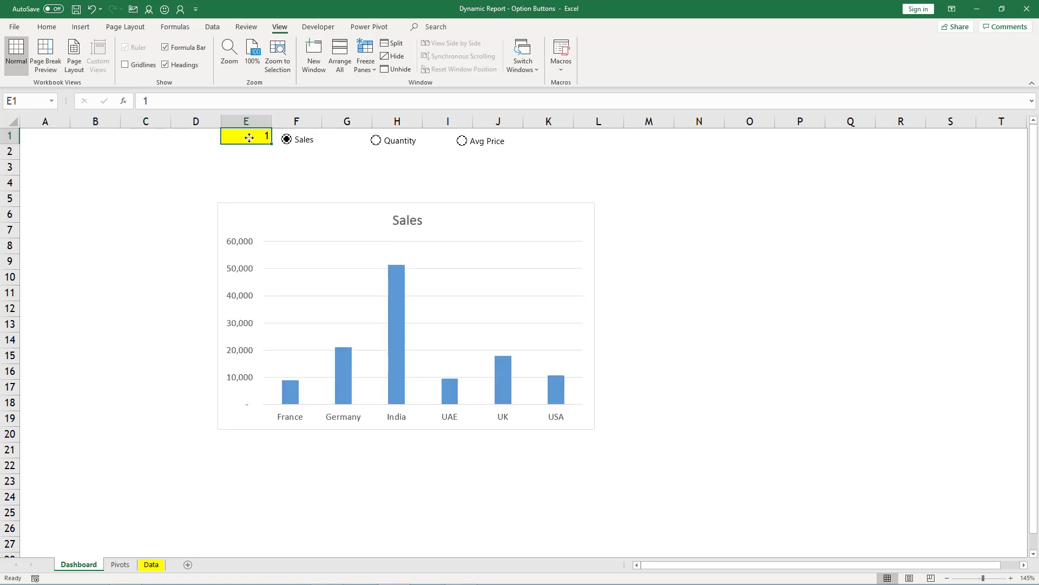
- On the Pivots sheet, review the H5 CHOOSE formula, the D1 link to Dashboard E1, and the pivot value columns
click(120, 564)
click(404, 199)
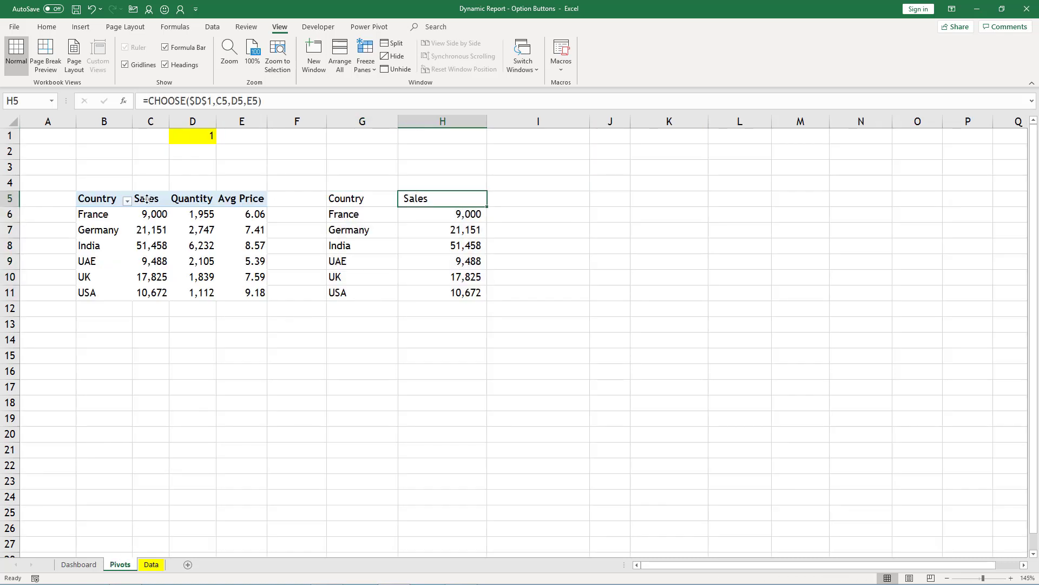
double_click(222, 101)
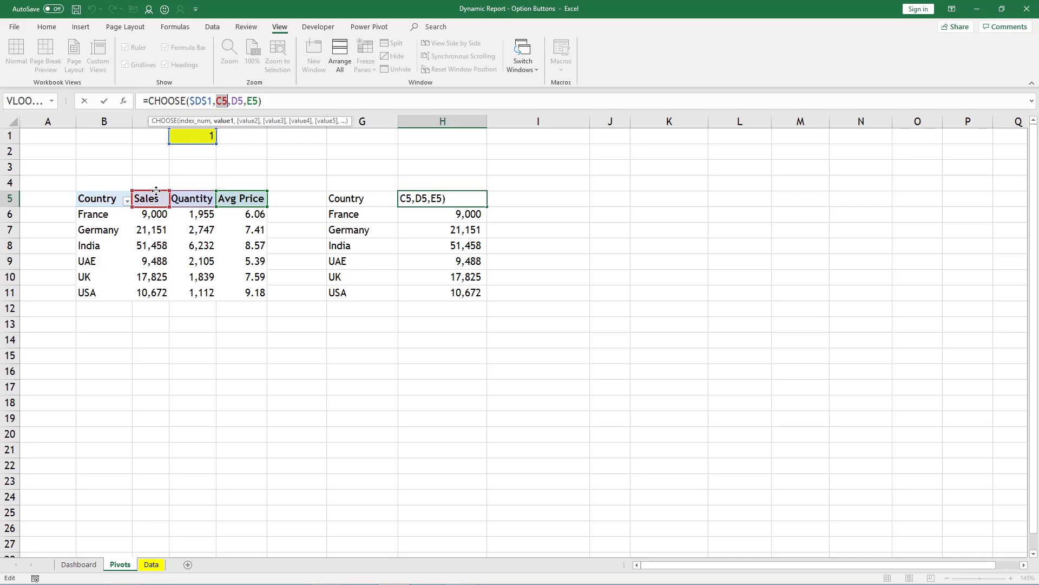
key(Escape)
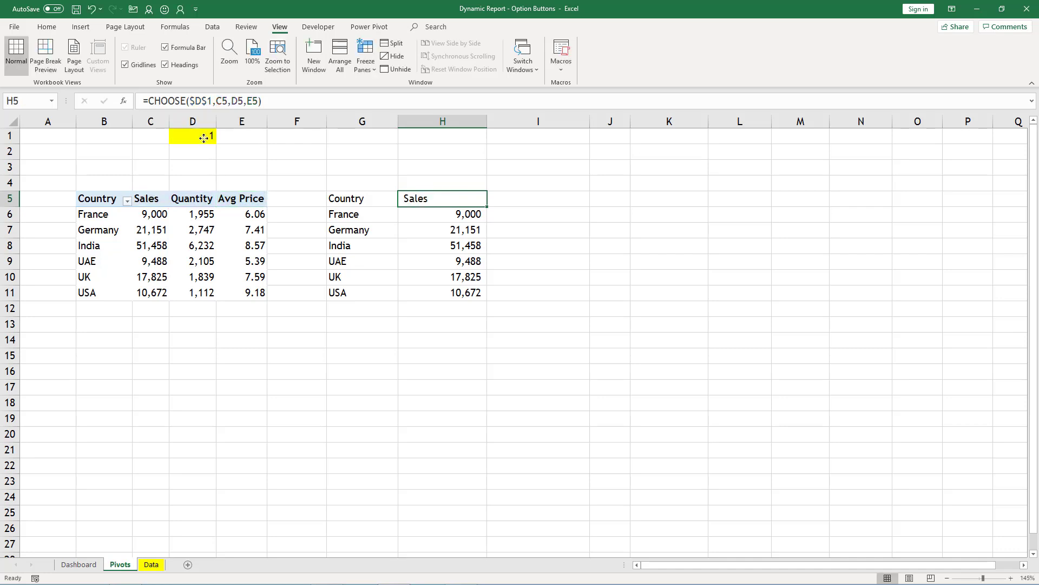
click(204, 138)
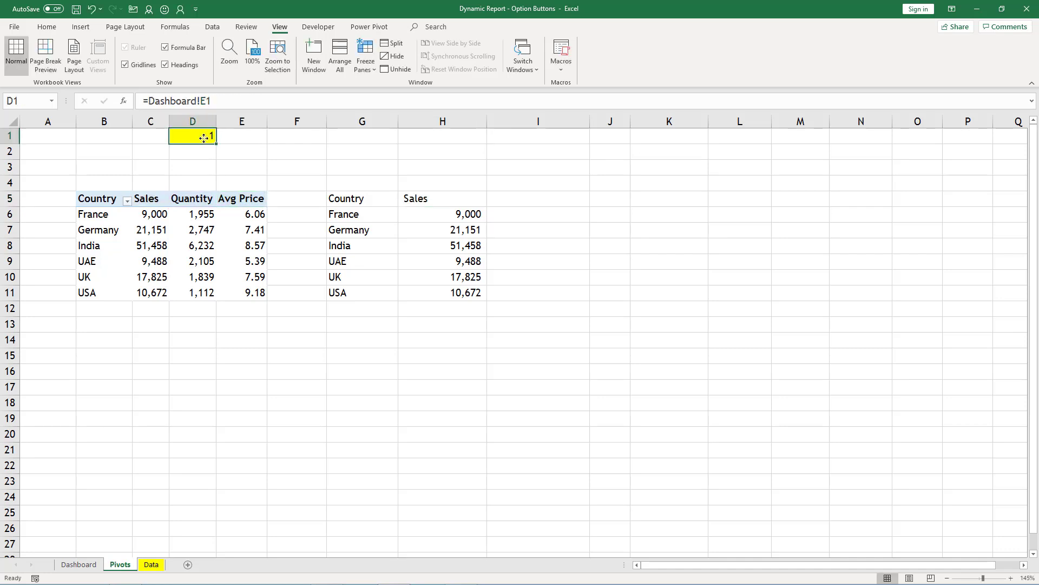
click(193, 200)
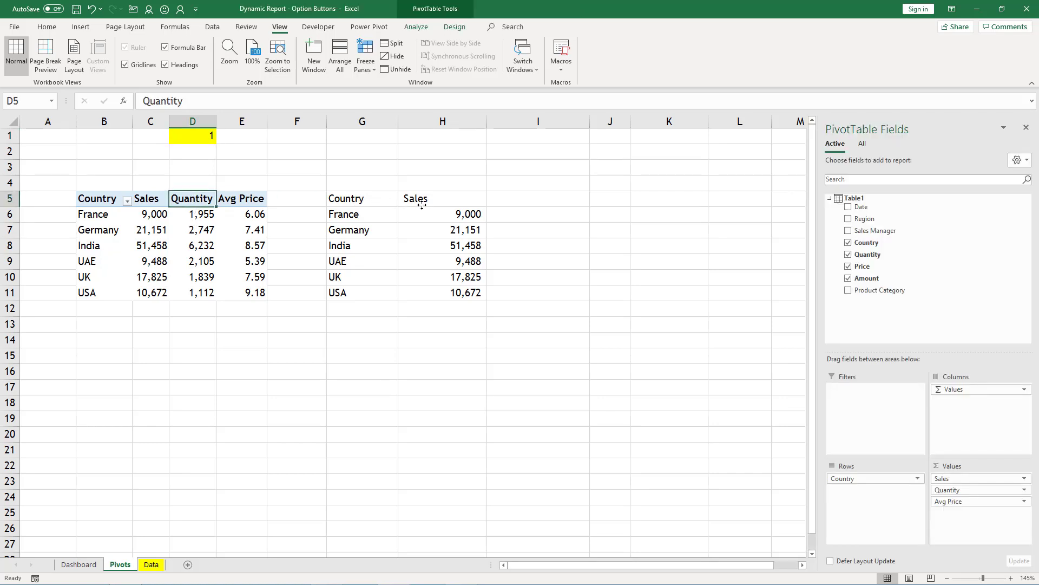
click(240, 201)
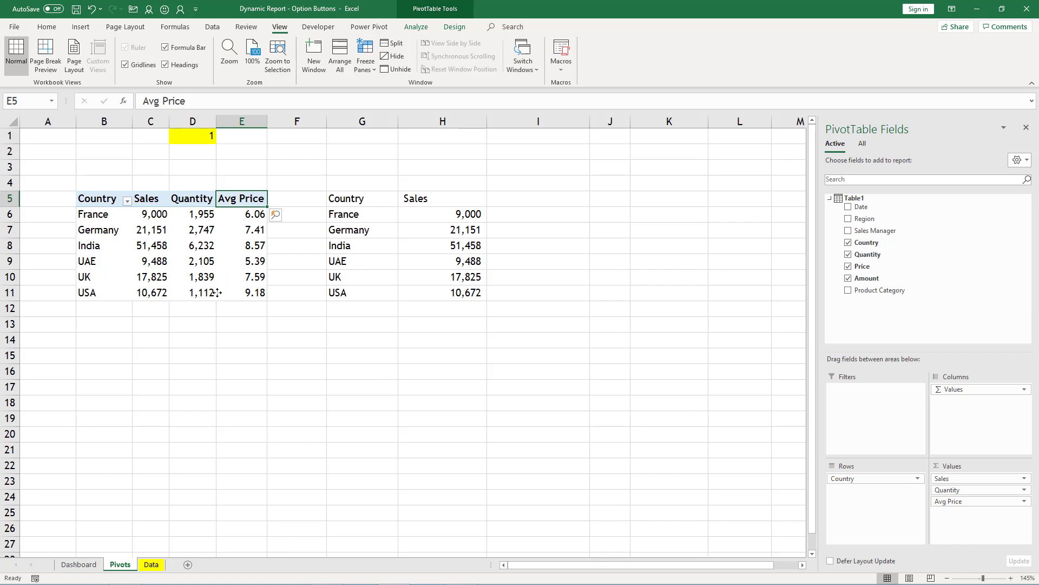
mouse_move(219, 290)
drag(420, 198, 426, 292)
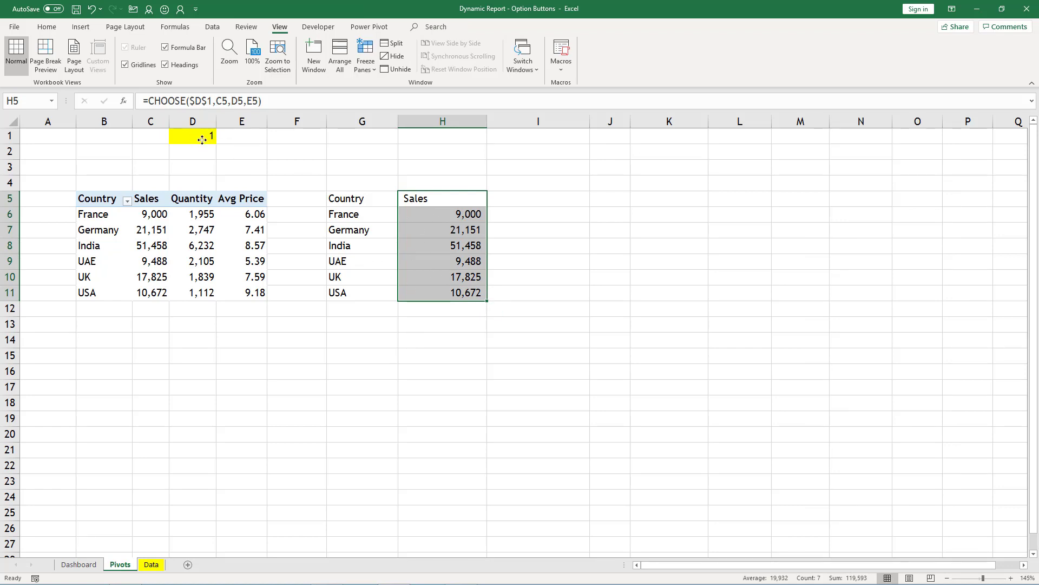
- Back on the Dashboard, switch the chart among Quantity, Avg Price and Sales to confirm it updates
click(78, 565)
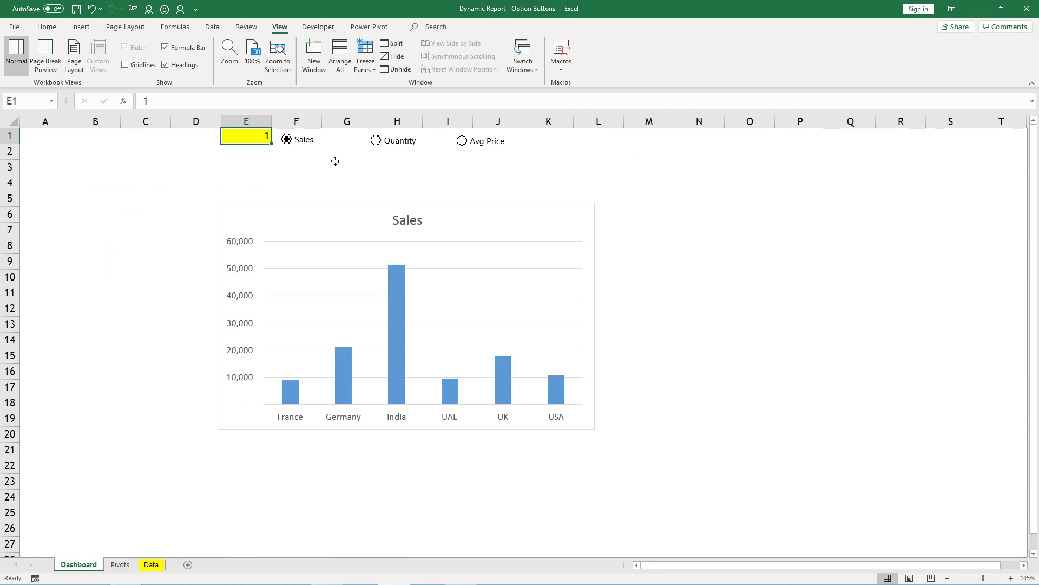
click(378, 140)
click(485, 141)
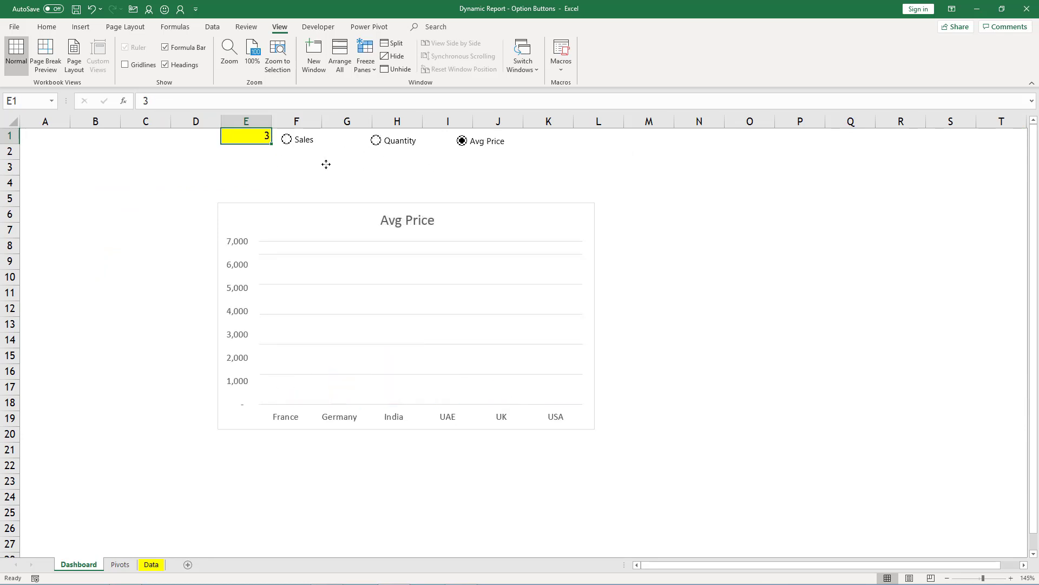
click(305, 140)
click(462, 141)
click(360, 169)
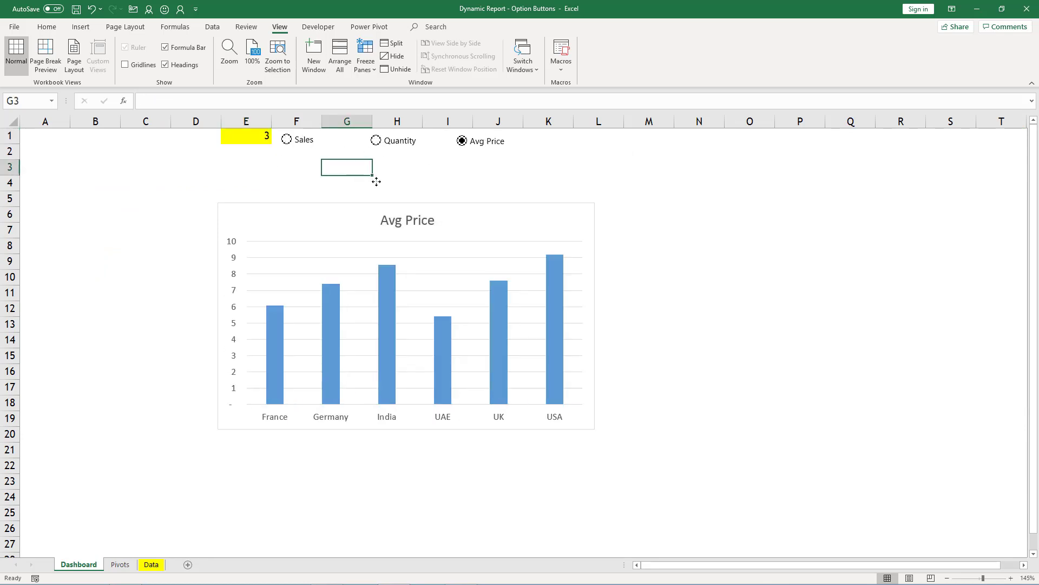
click(297, 139)
- Create a Product Category slicer from the Pivots field list and move it onto the Dashboard sheet
key(ctrl+Page_Down)
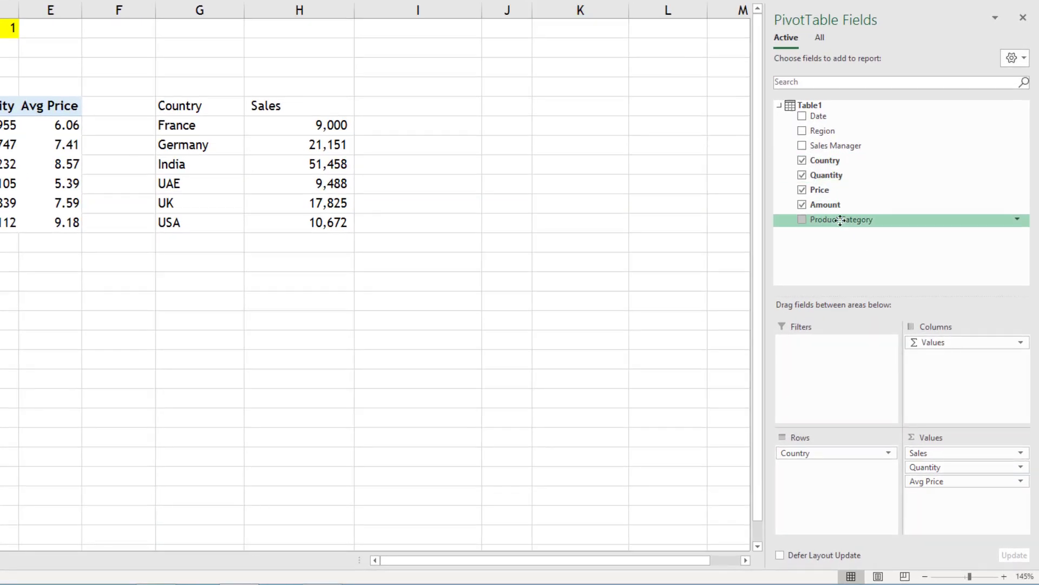
right_click(841, 221)
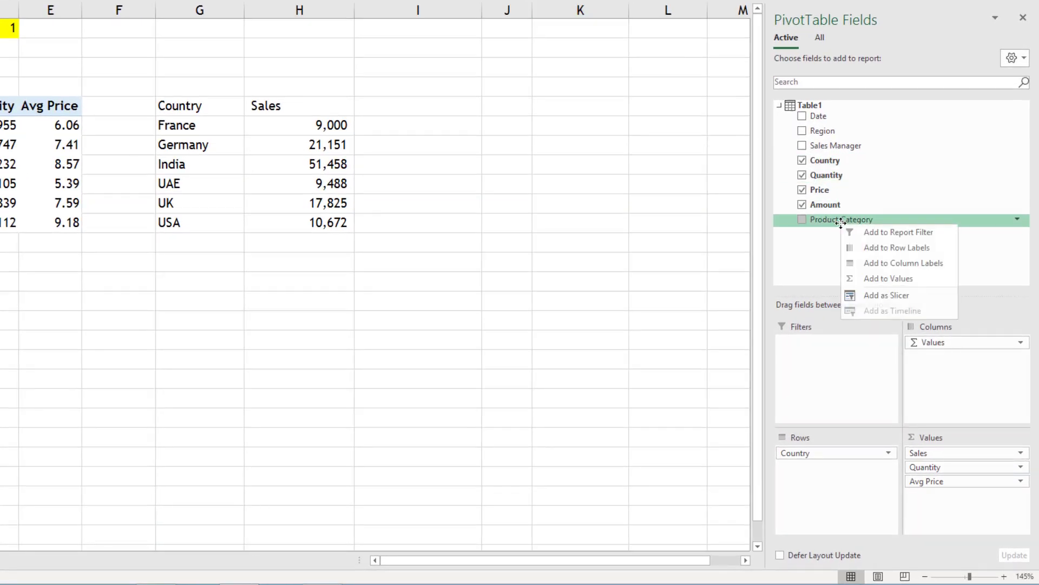
click(887, 293)
click(266, 173)
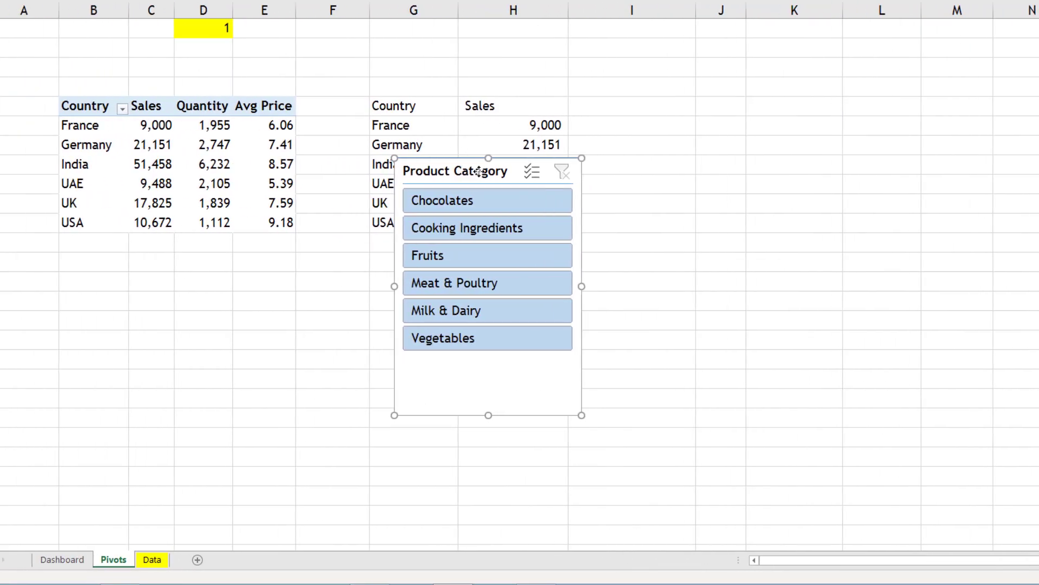
key(Delete)
click(62, 559)
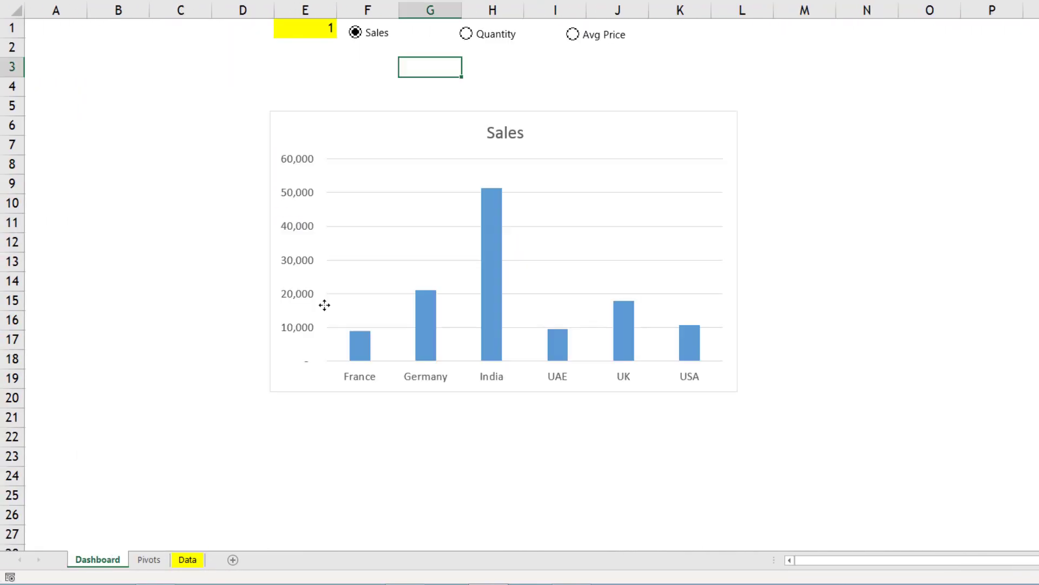
key(ctrl+v)
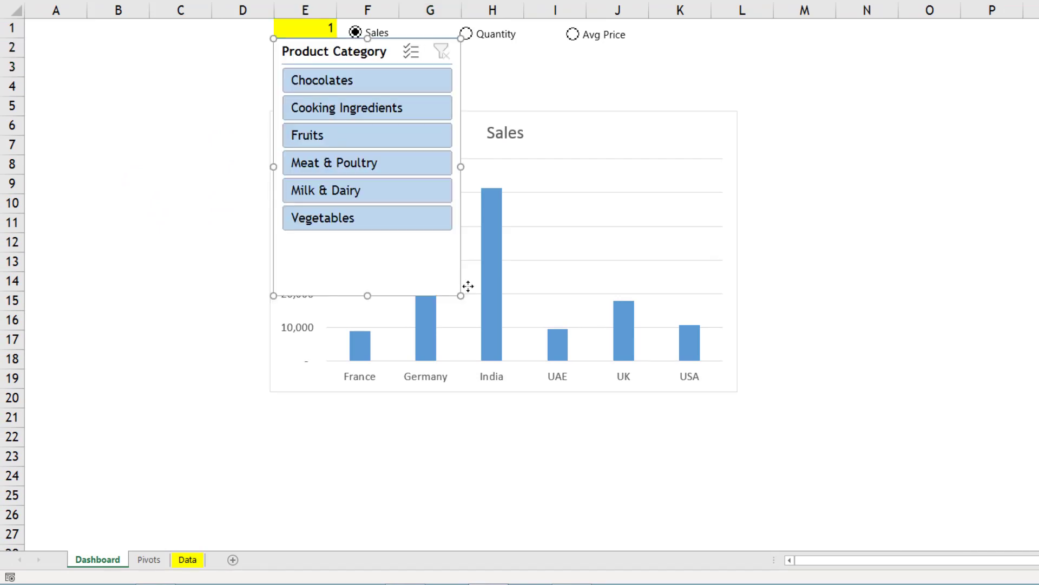
- Stretch the slicer into a wide, taller strip above the chart and move the chart down below it
drag(462, 293, 731, 110)
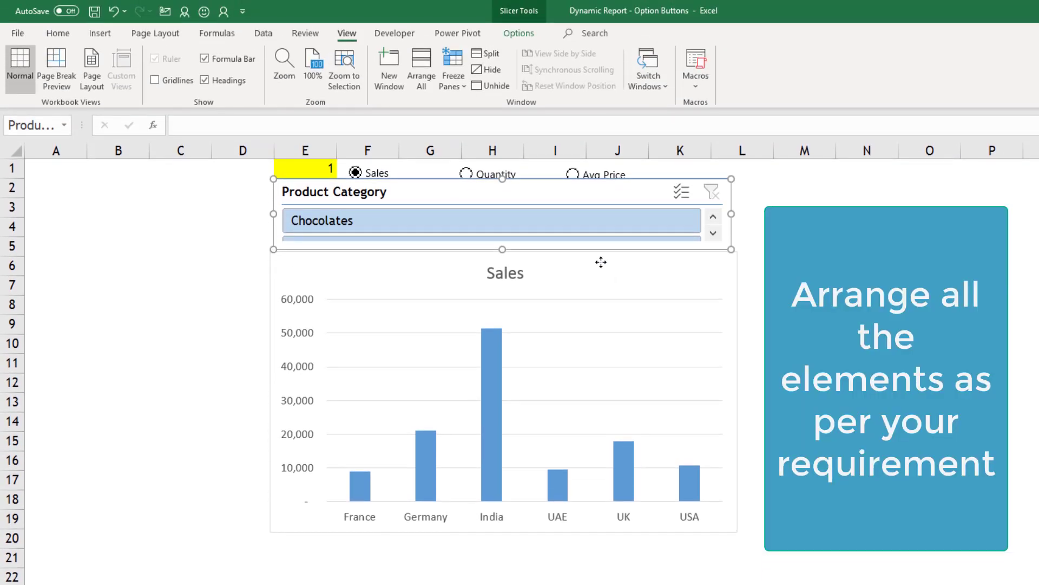
mouse_move(601, 262)
mouse_down()
mouse_move(606, 288)
mouse_move(594, 252)
mouse_up()
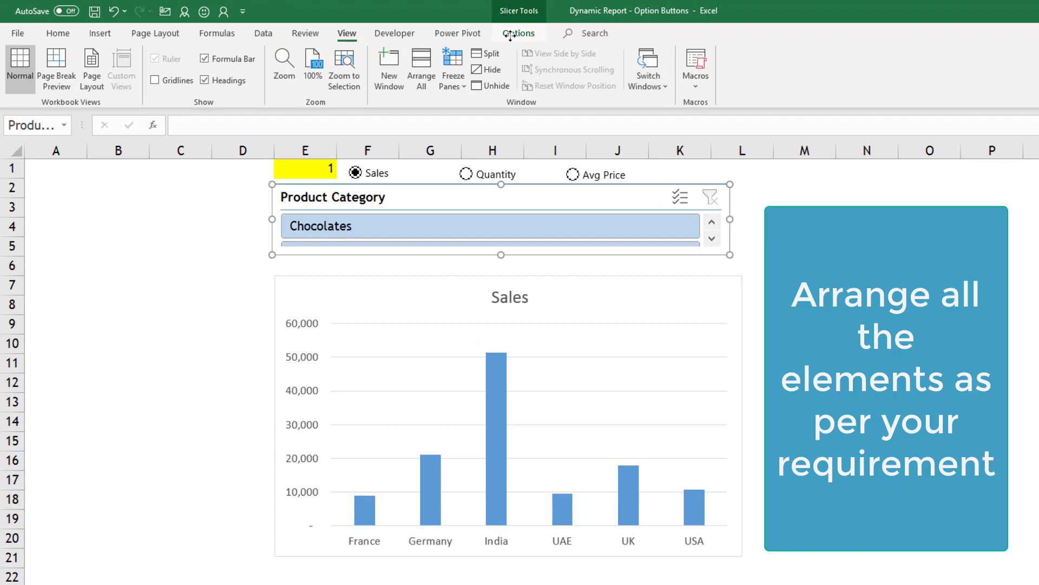
click(519, 33)
click(727, 50)
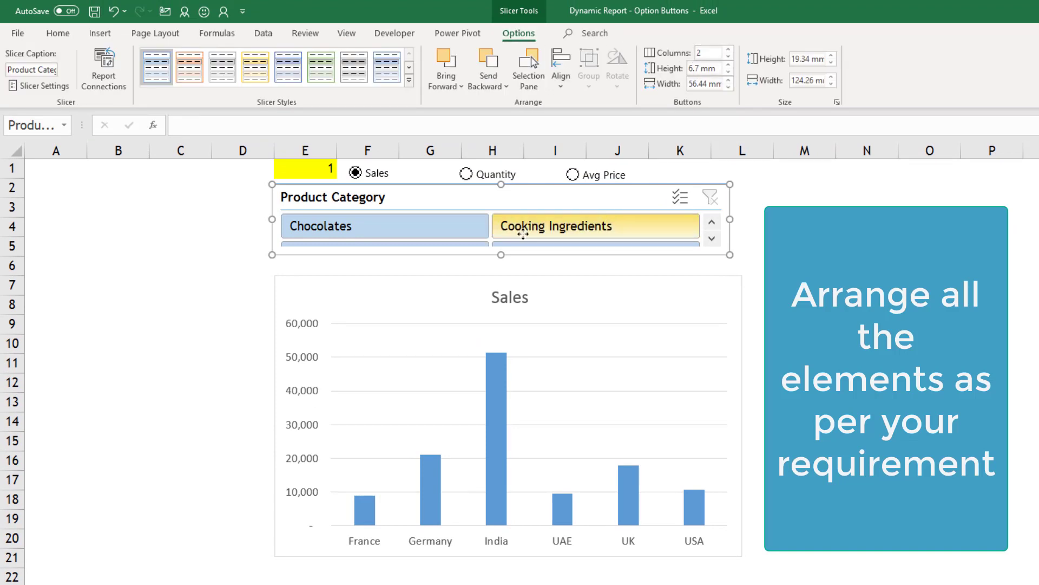
drag(501, 254, 505, 277)
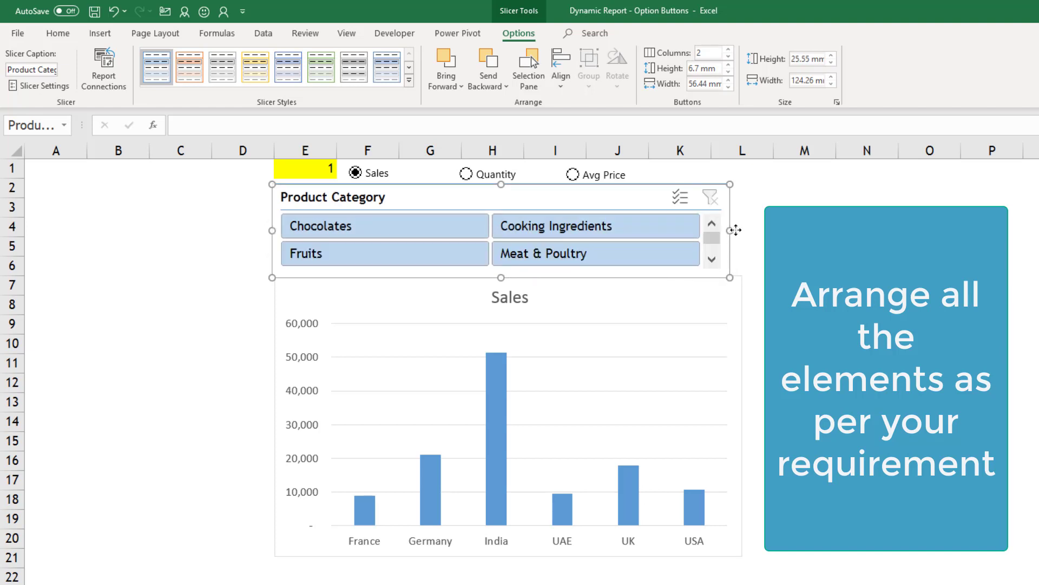
drag(732, 230, 758, 228)
- Set the slicer to 3 columns and align its left and right edges with the chart
click(729, 49)
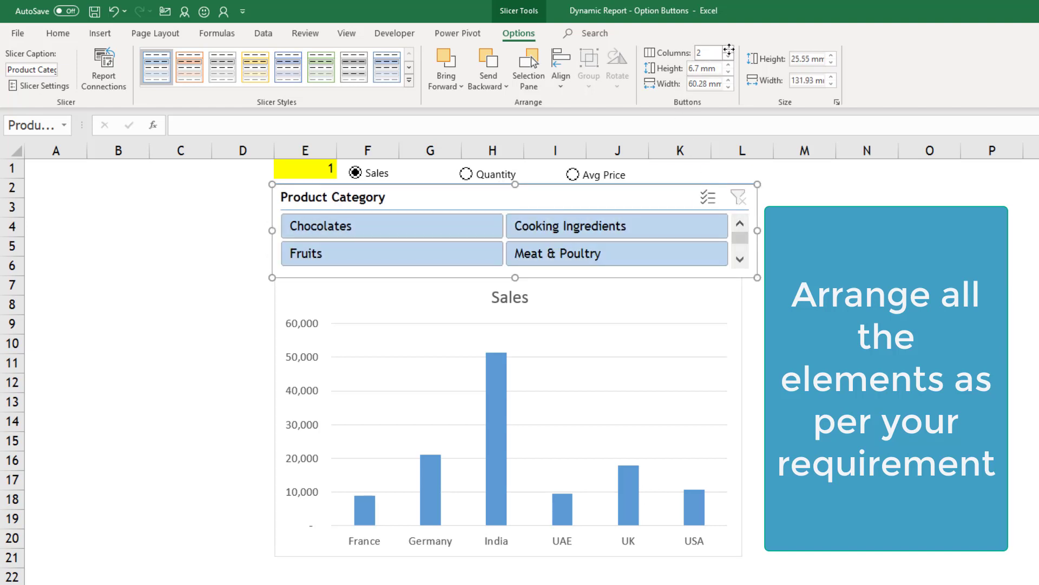
key(Escape)
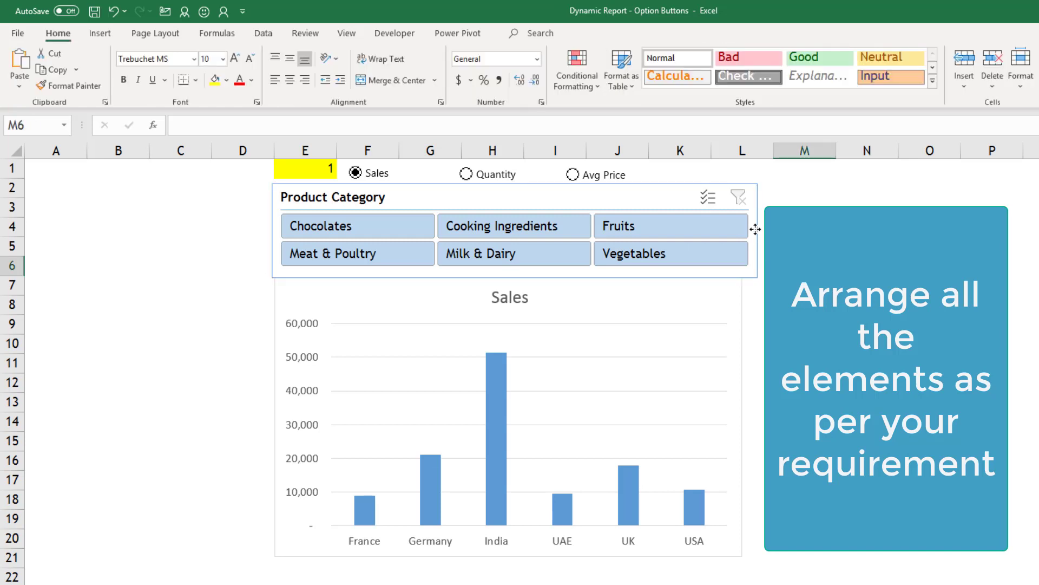
click(756, 229)
drag(757, 229, 741, 229)
drag(273, 229, 275, 230)
click(181, 343)
- Give cell E1 the custom number format ;;; so its value is hidden
click(315, 171)
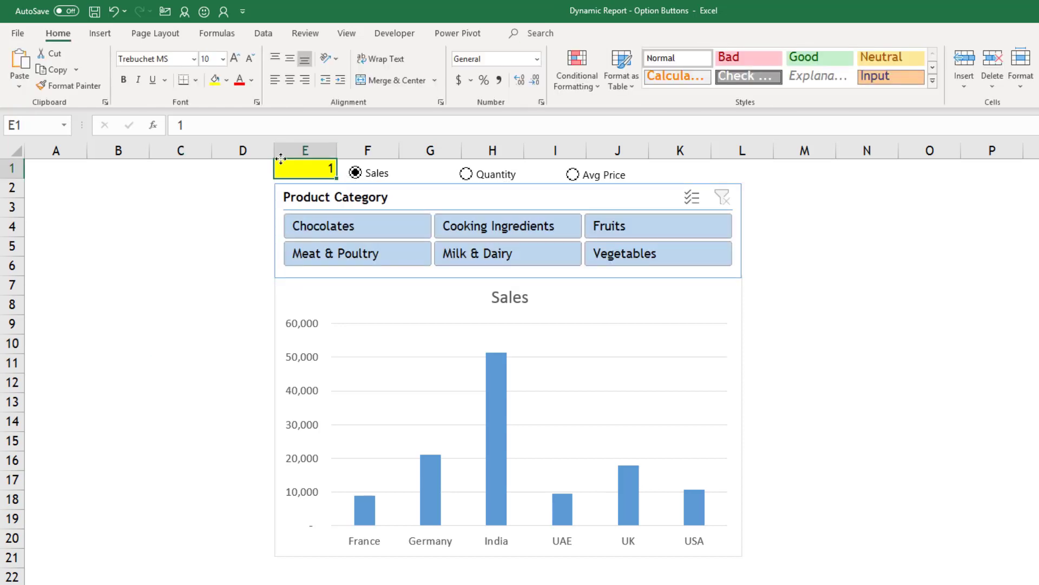
key(ctrl+1)
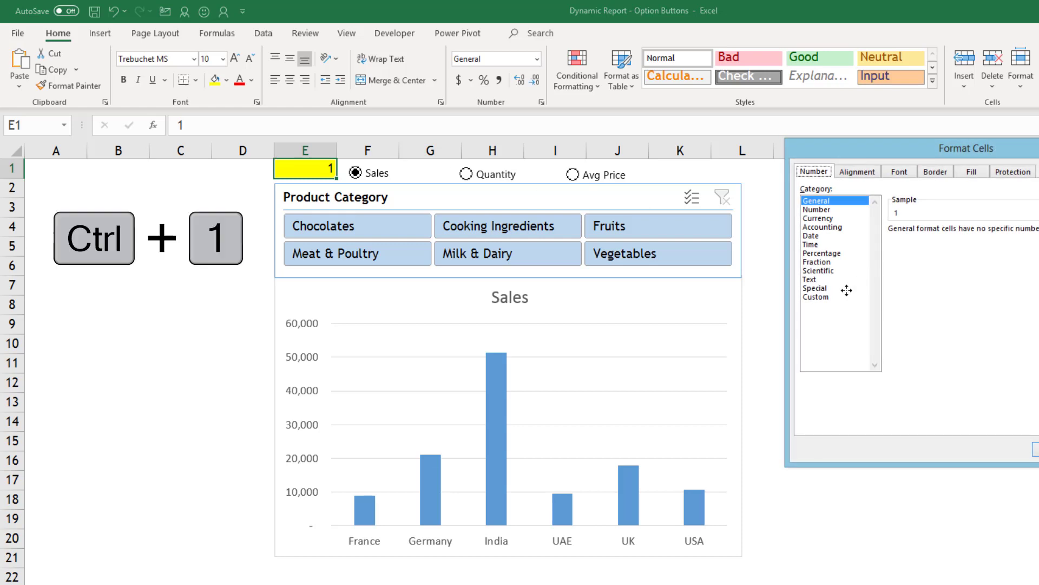
click(823, 296)
drag(924, 239, 884, 241)
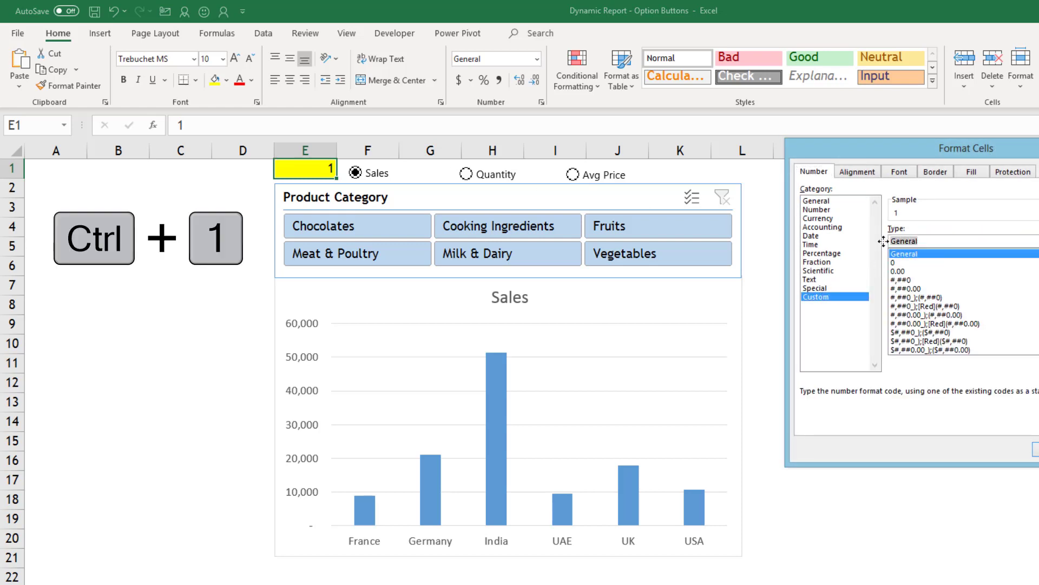
text(;;;)
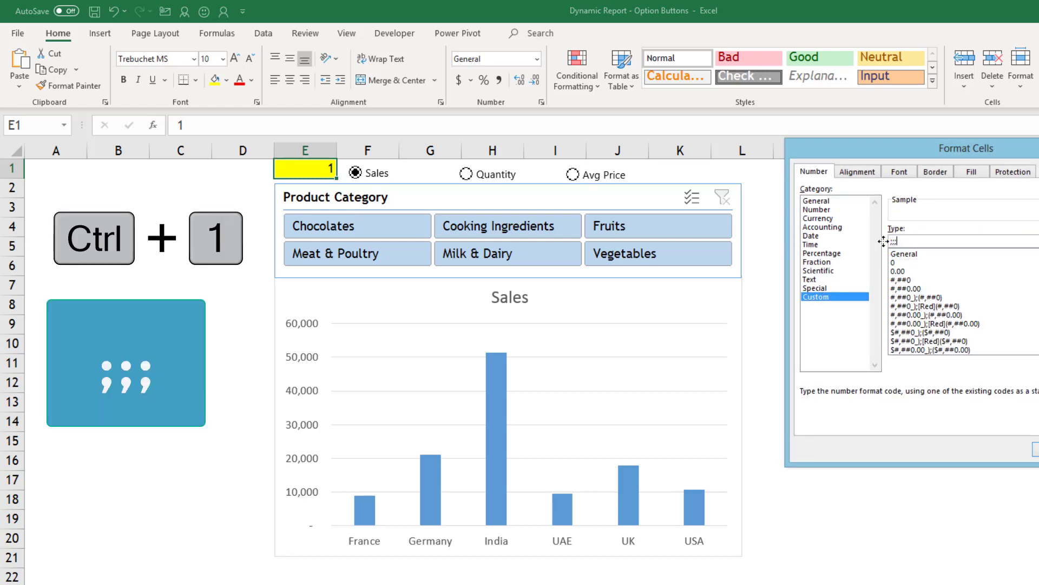
key(Return)
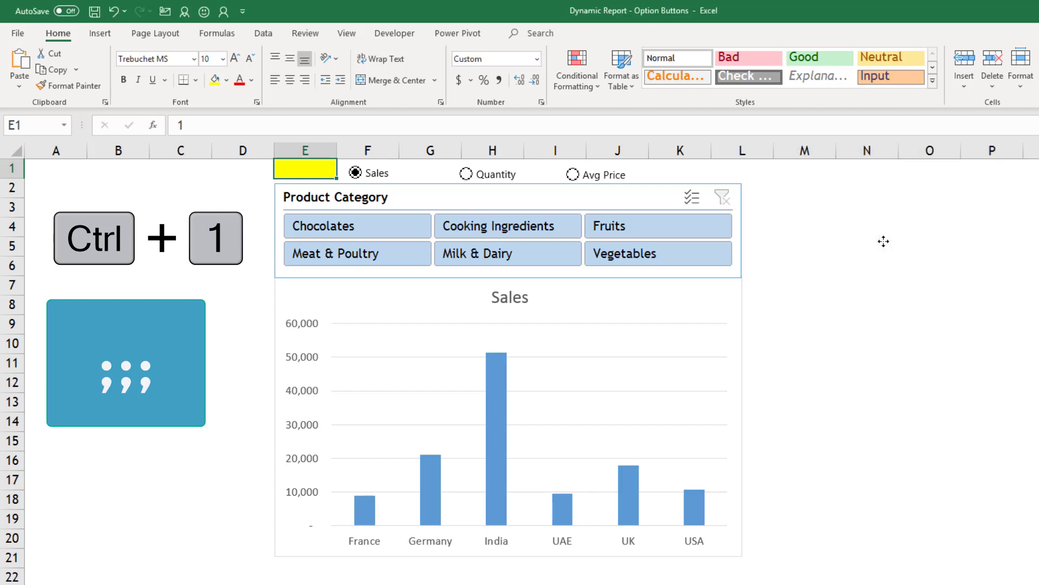
- Remove E1's yellow fill and save the workbook
click(226, 79)
click(238, 266)
click(209, 323)
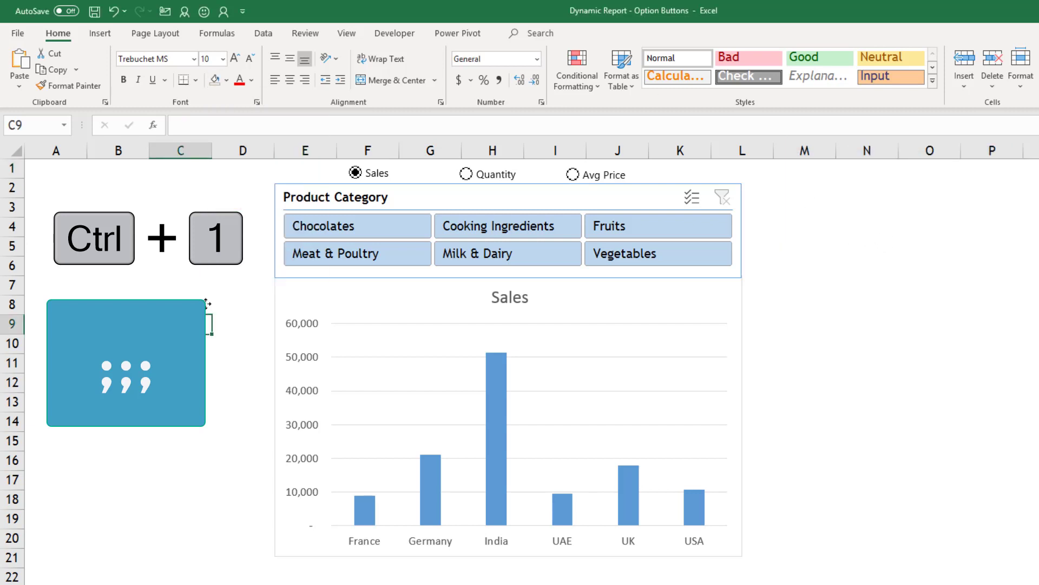
key(ctrl+s)
click(208, 303)
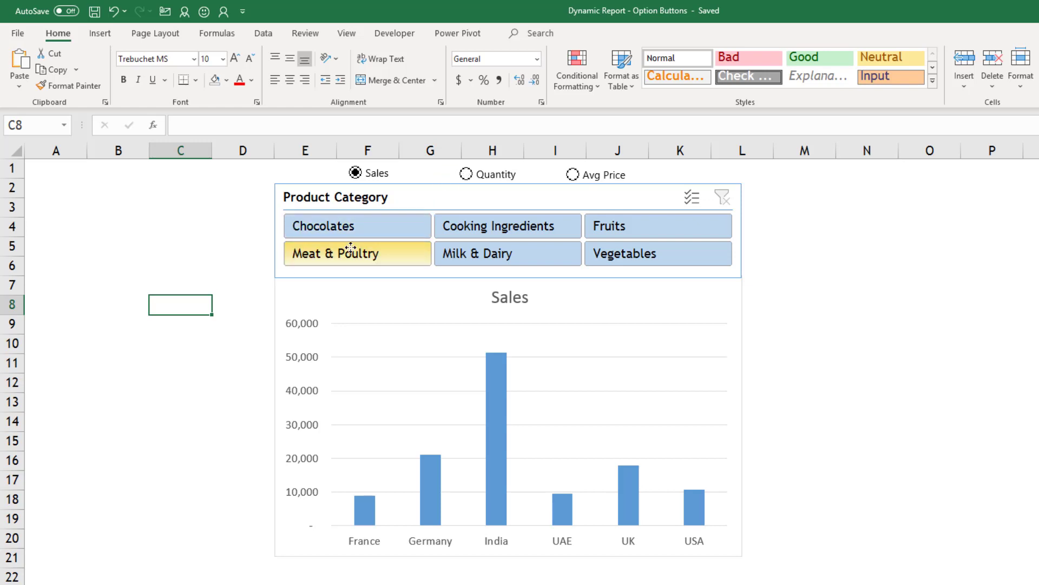
click(349, 228)
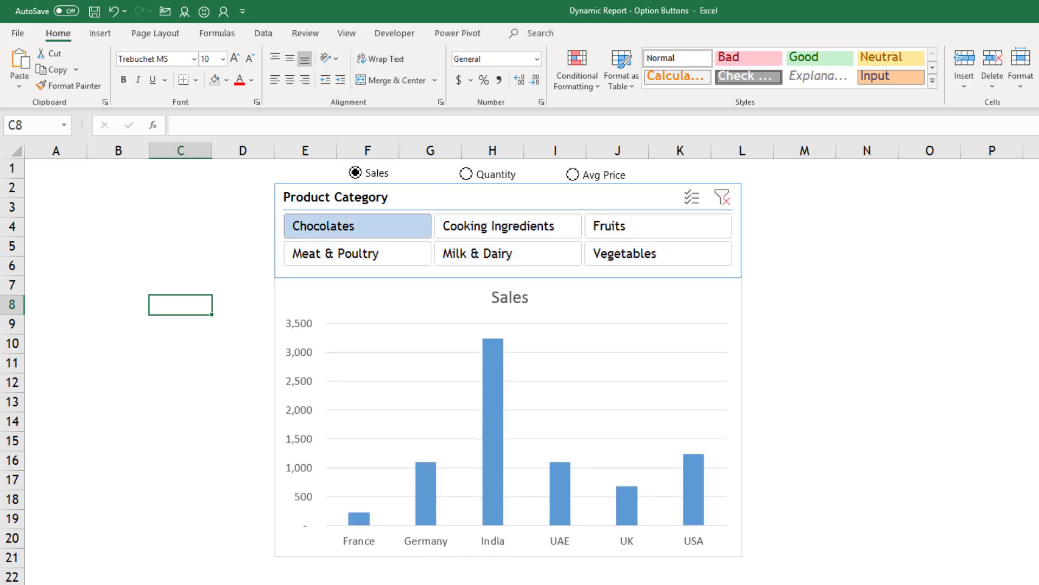
click(630, 253)
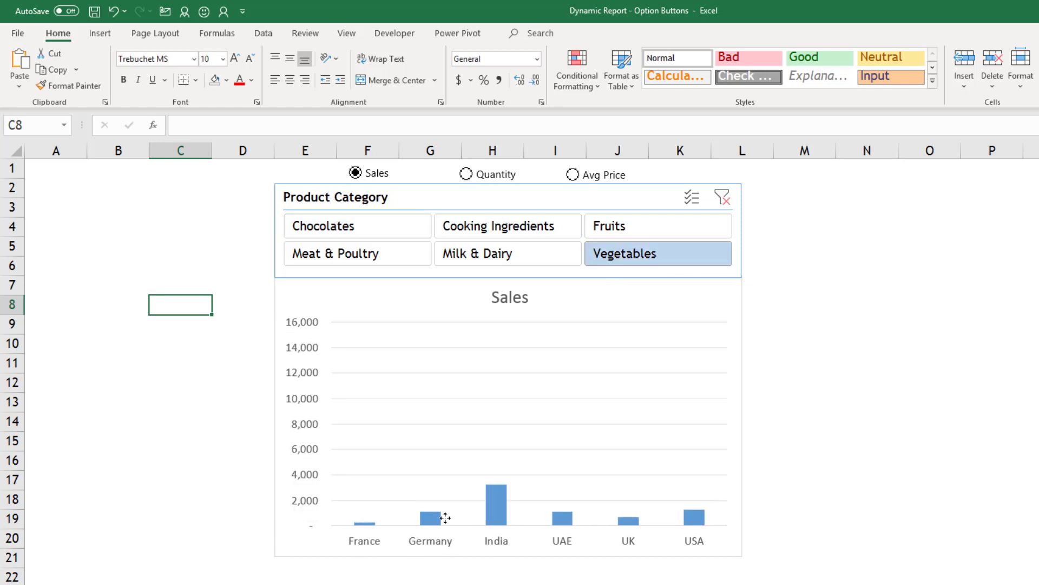
click(621, 227)
click(509, 255)
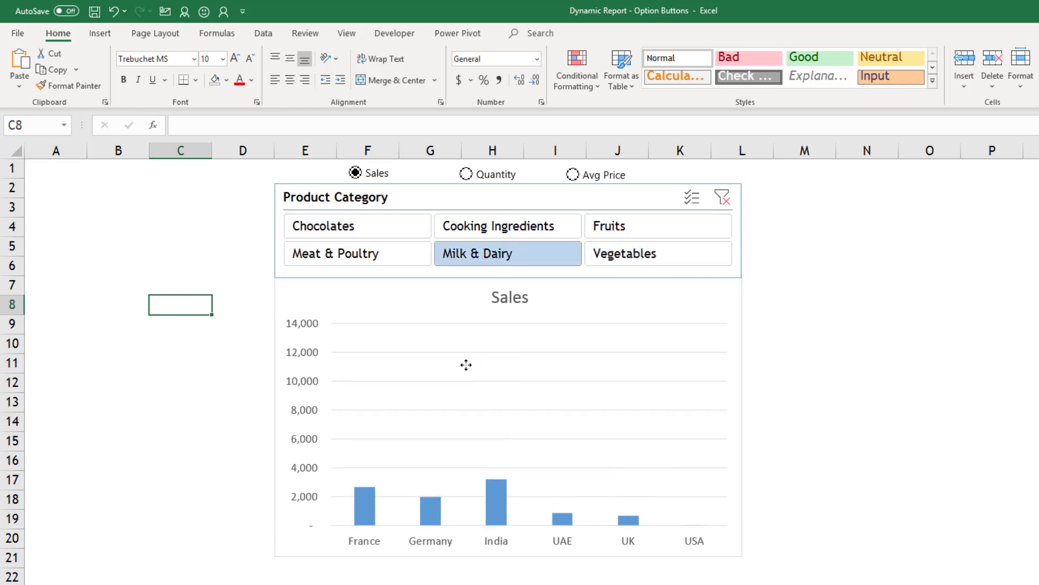
click(494, 174)
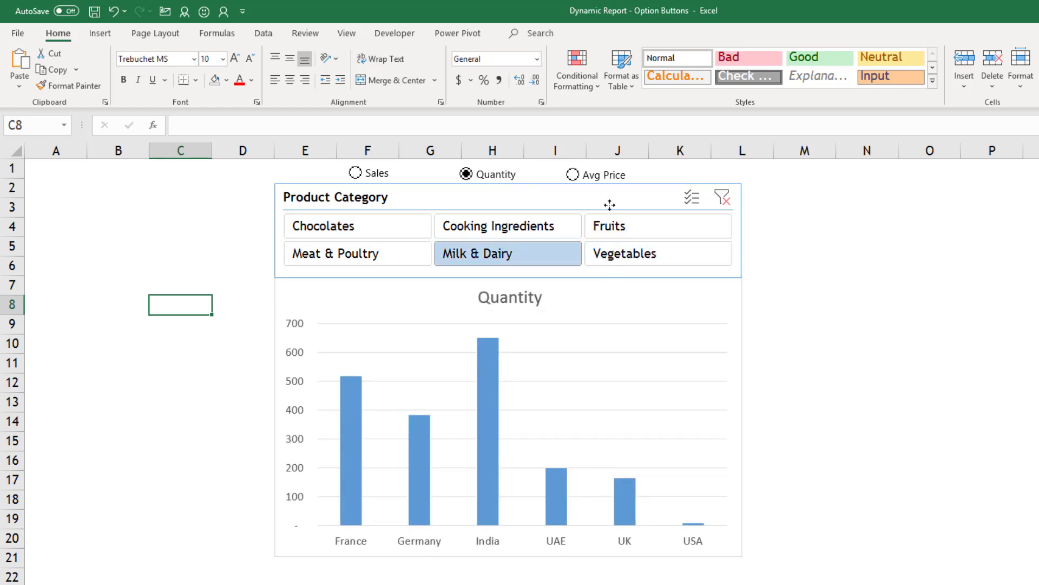
click(588, 177)
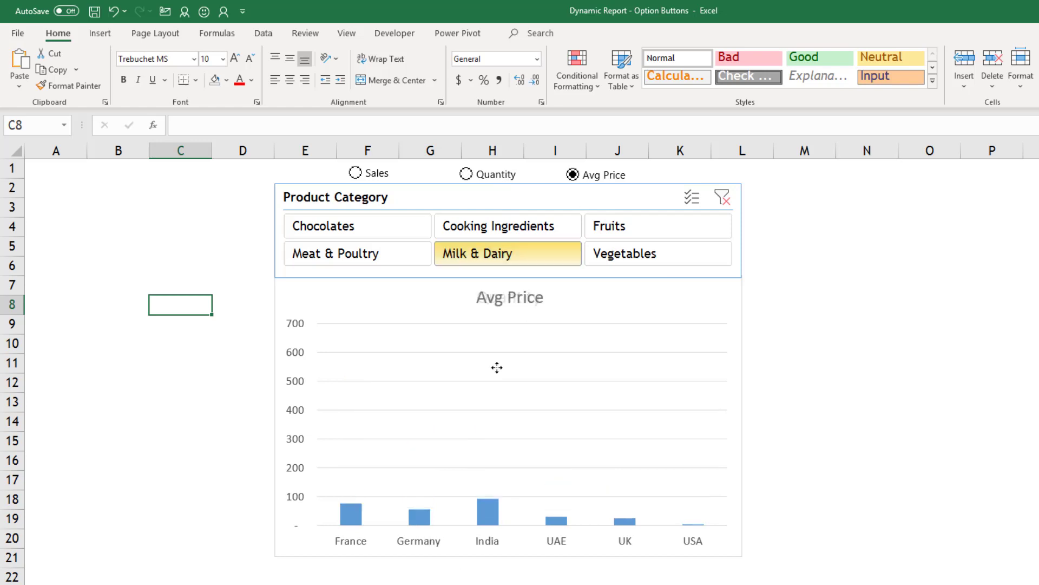
click(392, 171)
click(496, 174)
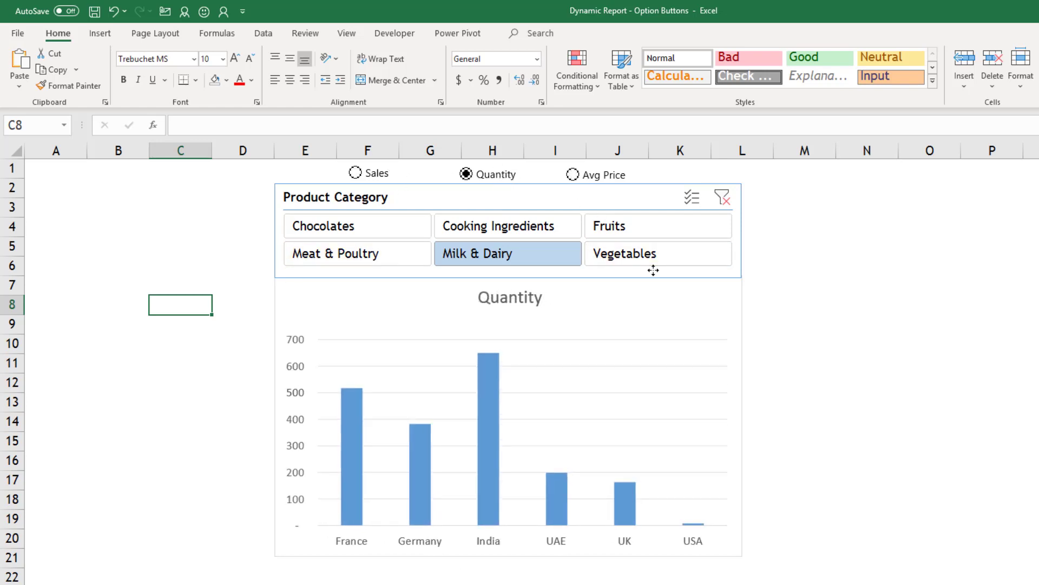
click(611, 173)
click(356, 173)
click(723, 197)
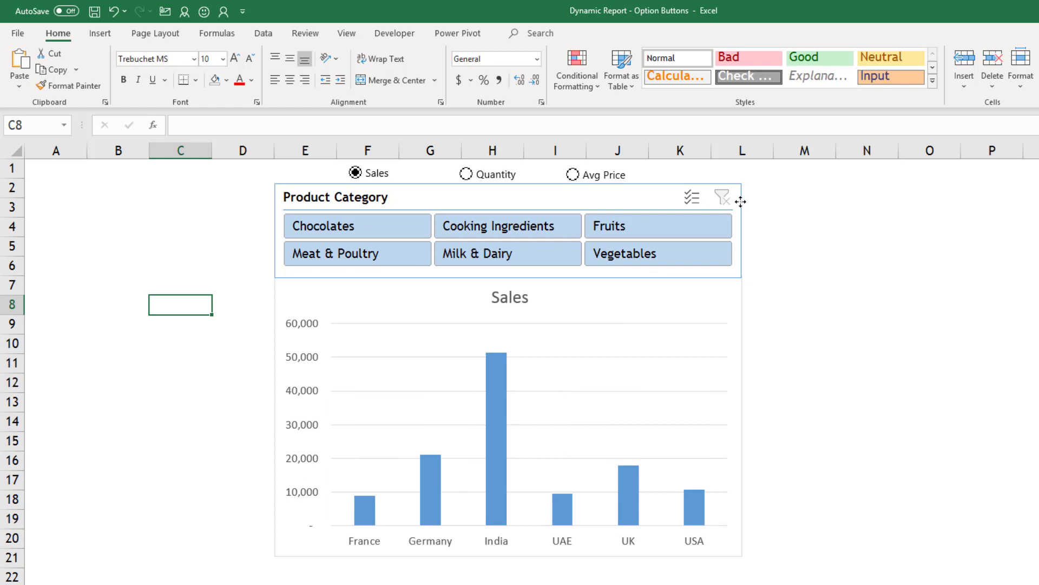